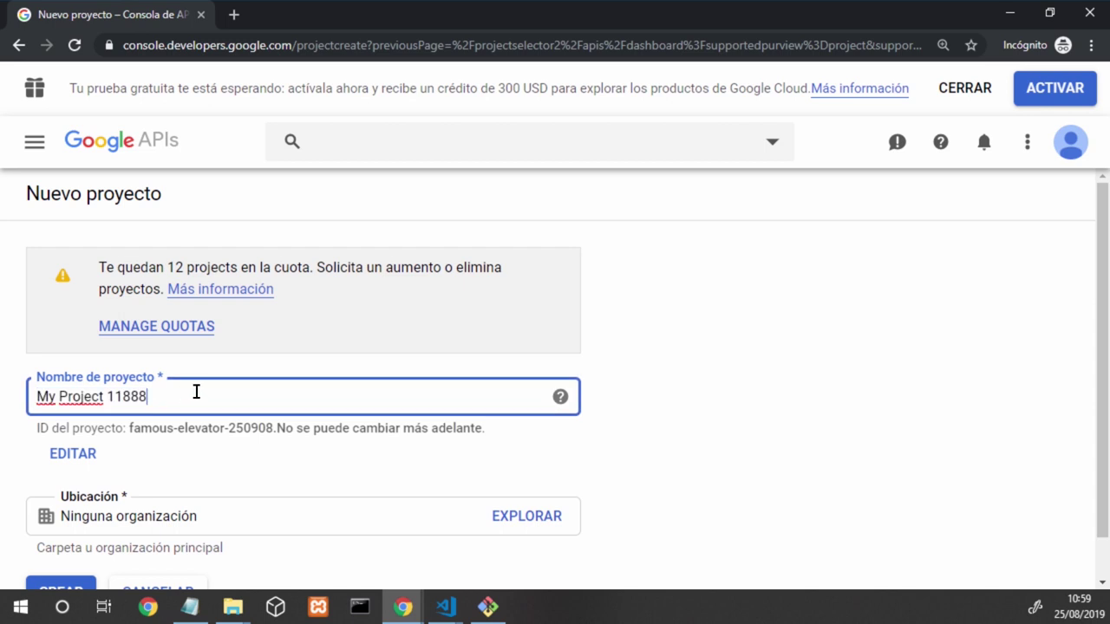
# Replace the default name of the new project with MyProyectoAngular8.
pyautogui.tripleClick(202, 397)
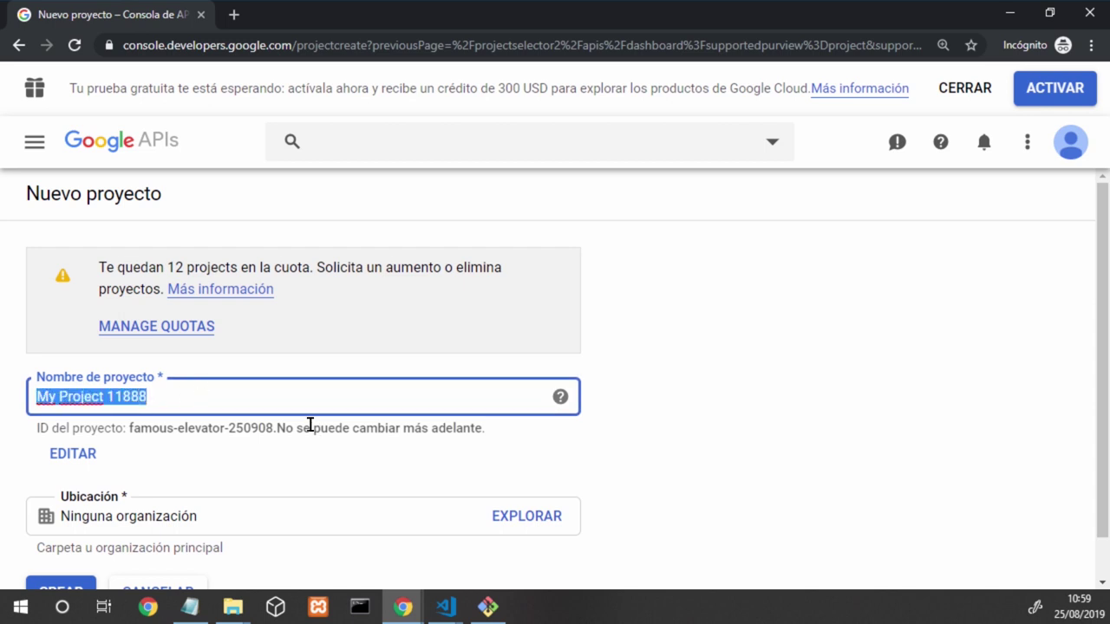
pyautogui.write('MyP')
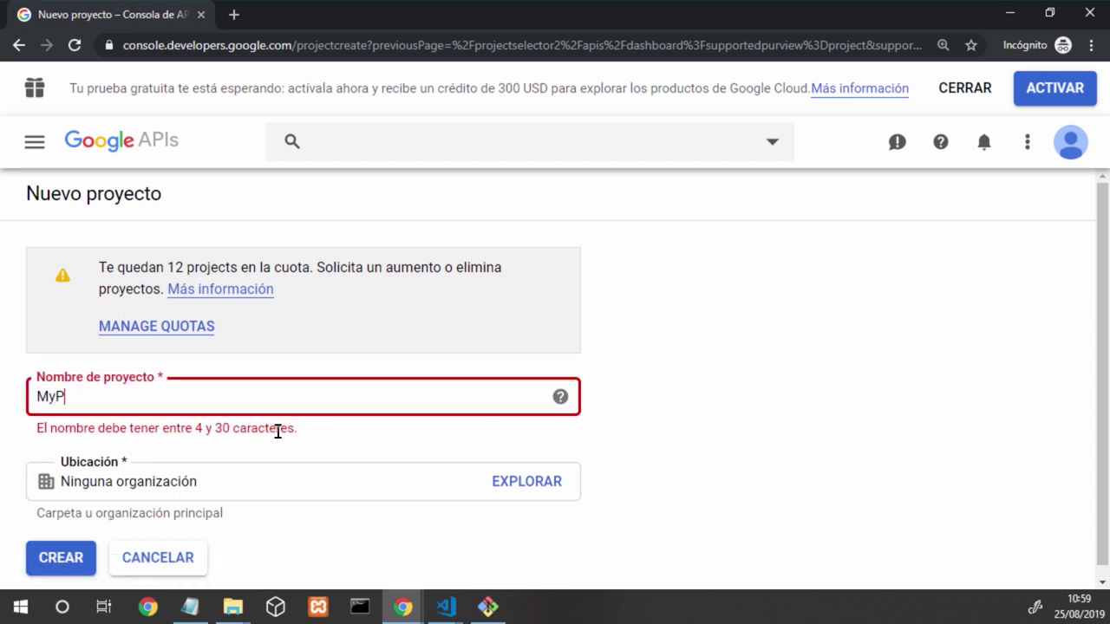
pyautogui.write('roiectoAngular8')
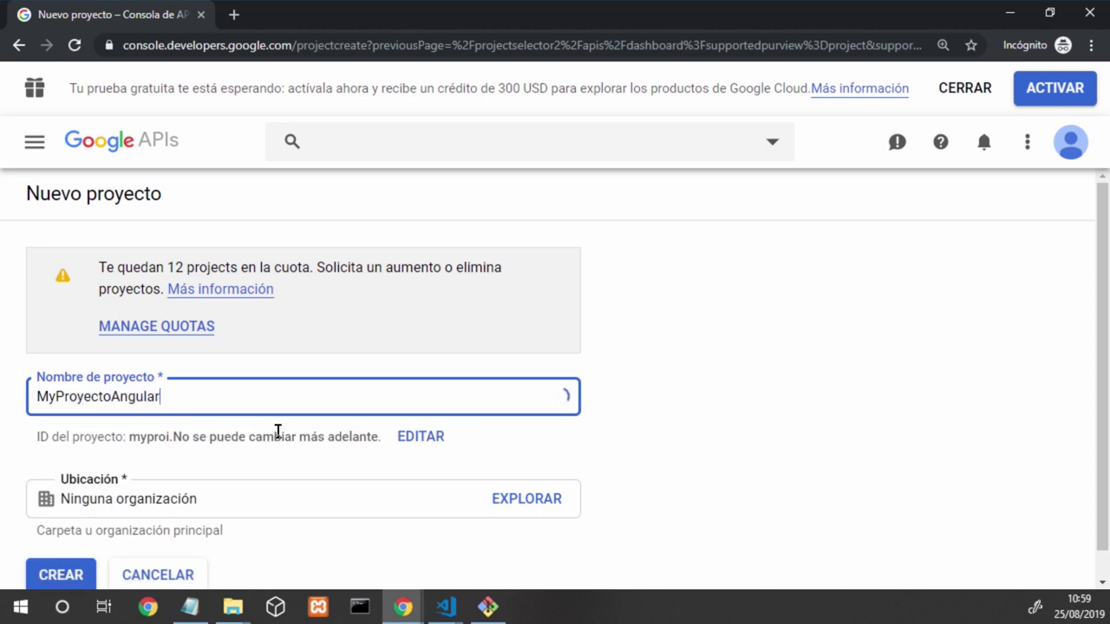
pyautogui.hotkey('shift', 'Left')
pyautogui.hotkey('shift', 'Left')
pyautogui.hotkey('shift', 'Left')
pyautogui.hotkey('shift', 'Left')
pyautogui.hotkey('shift', 'Left')
pyautogui.hotkey('shift', 'Left')
pyautogui.hotkey('shift', 'Left')
pyautogui.hotkey('shift', 'Left')
pyautogui.hotkey('shift', 'Left')
pyautogui.hotkey('shift', 'Left')
pyautogui.hotkey('shift', 'Left')
pyautogui.hotkey('shift', 'Left')
pyautogui.hotkey('shift', 'Left')
pyautogui.hotkey('shift', 'Left')
pyautogui.hotkey('shift', 'Left')
pyautogui.hotkey('shift', 'Left')
pyautogui.hotkey('shift', 'Left')
pyautogui.hotkey('shift', 'Left')
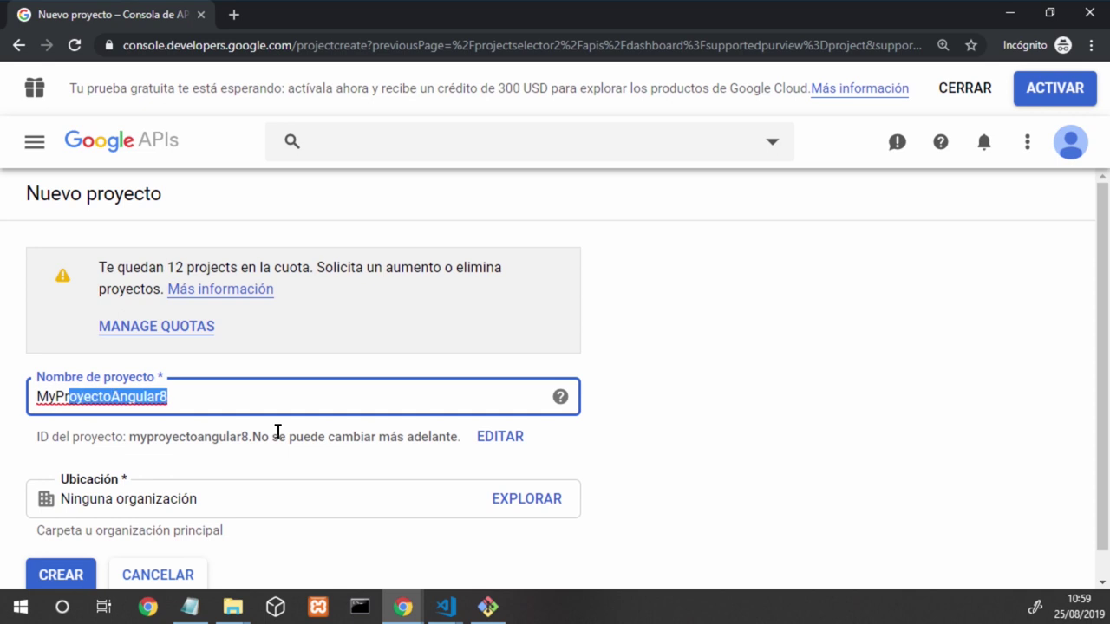
# Correct the project name to MiProyectoAngular8 and create the project with no organization.
pyautogui.click(239, 395)
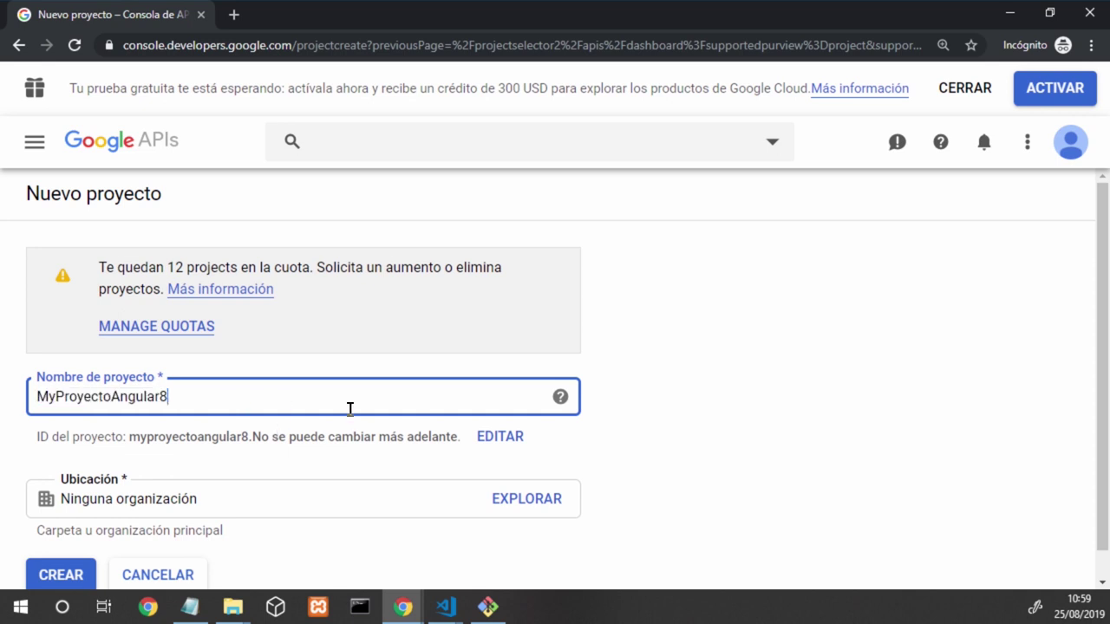
pyautogui.press('BackSpace')
pyautogui.write('i')
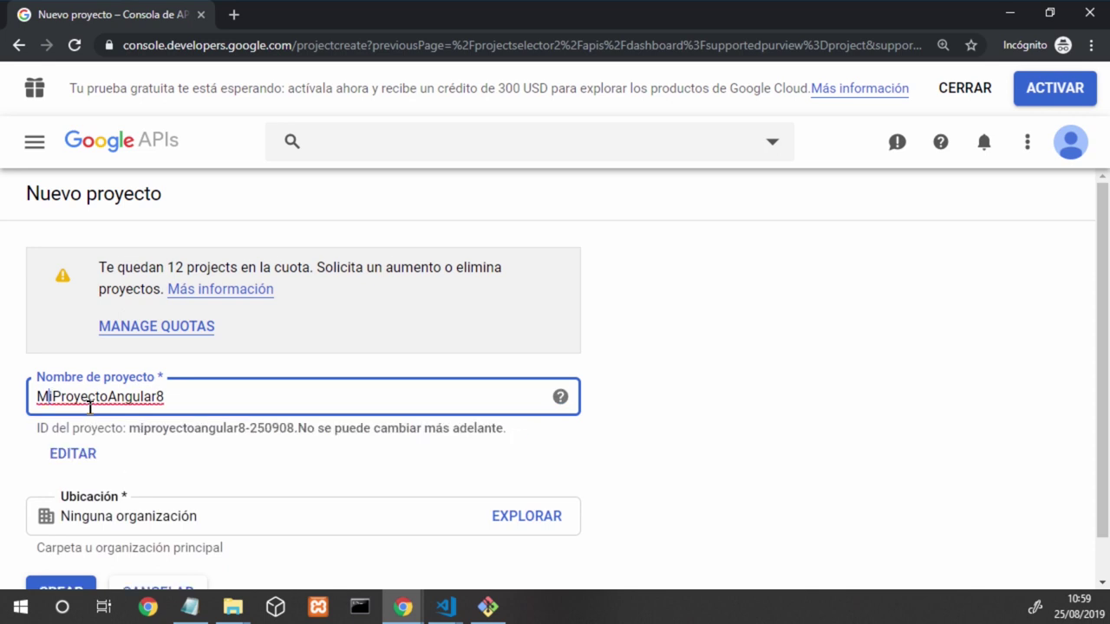
pyautogui.hotkey('shift', 'Right')
pyautogui.hotkey('shift', 'Right')
pyautogui.hotkey('shift', 'Right')
pyautogui.hotkey('shift', 'Right')
pyautogui.hotkey('shift', 'Right')
pyautogui.hotkey('shift', 'Right')
pyautogui.hotkey('shift', 'Right')
pyautogui.hotkey('shift', 'Right')
pyautogui.hotkey('shift', 'Right')
pyautogui.hotkey('shift', 'Right')
pyautogui.hotkey('shift', 'Right')
pyautogui.hotkey('shift', 'Right')
pyautogui.hotkey('shift', 'Right')
pyautogui.hotkey('shift', 'Right')
pyautogui.hotkey('shift', 'Right')
pyautogui.hotkey('shift', 'Right')
pyautogui.hotkey('shift', 'Right')
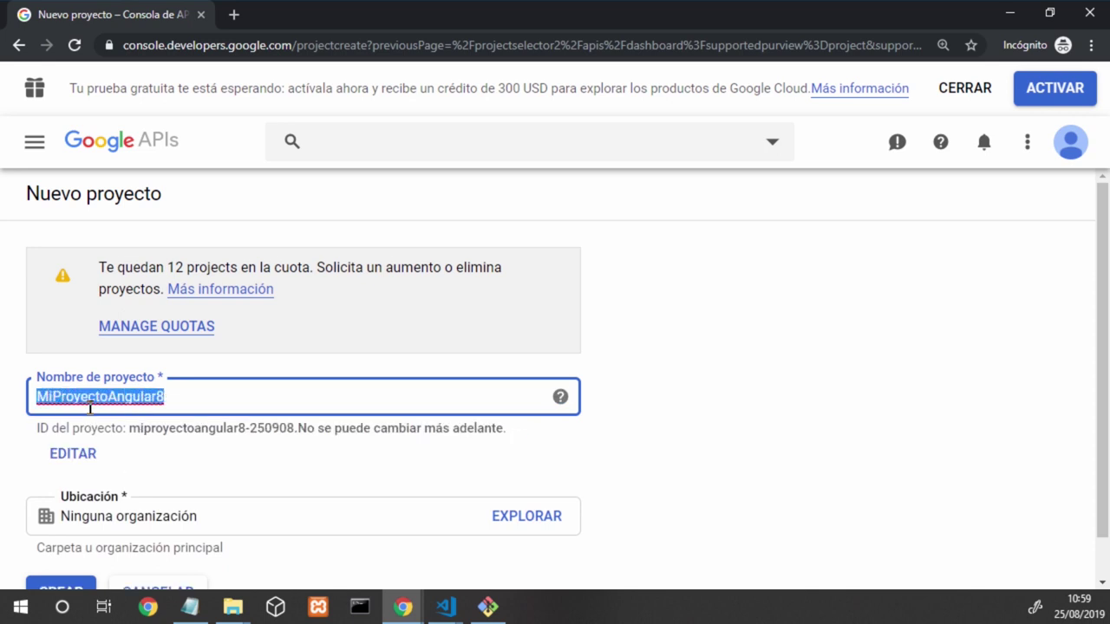
pyautogui.click(531, 458)
pyautogui.scroll(-1, 629, 421)
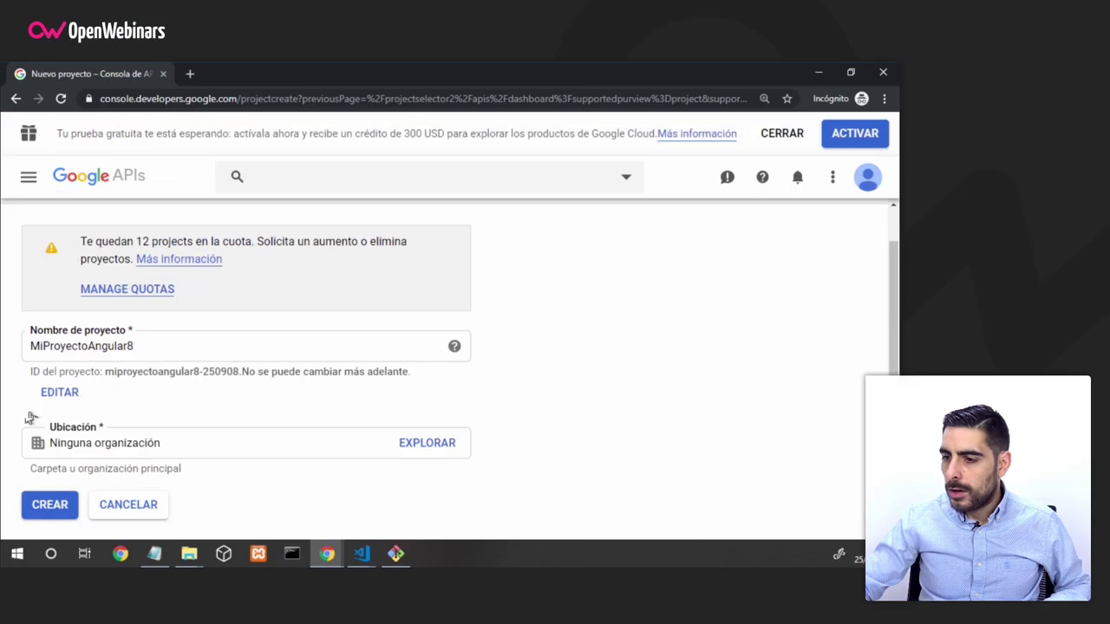
pyautogui.click(40, 510)
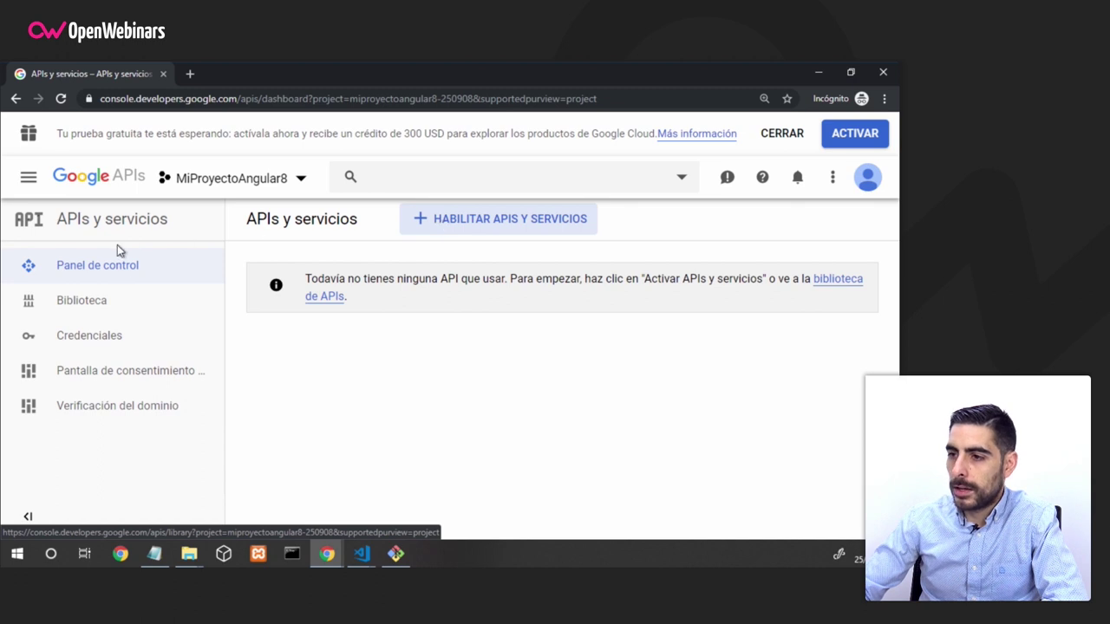
# Search the API library for gmail and open the Gmail API page.
pyautogui.click(495, 228)
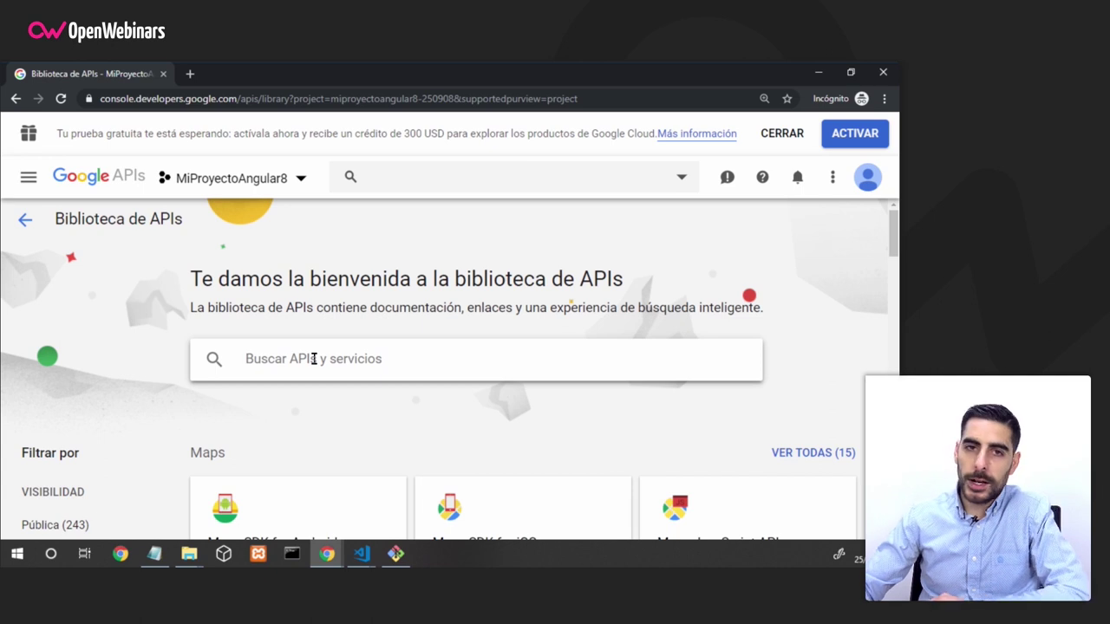
pyautogui.write('gmail')
pyautogui.press('Return')
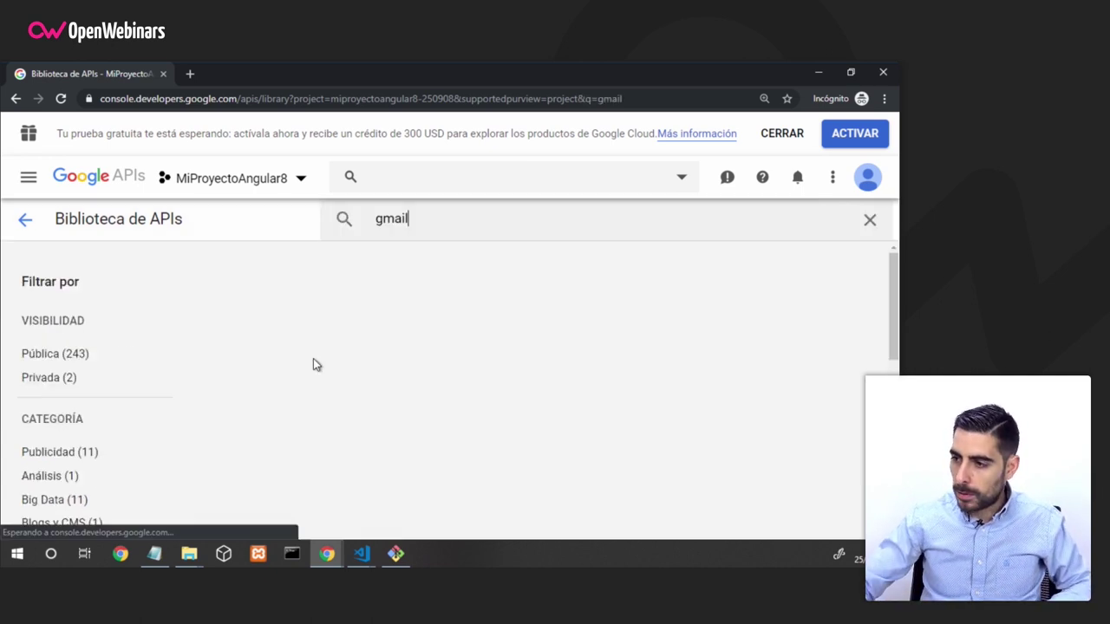
pyautogui.click(347, 370)
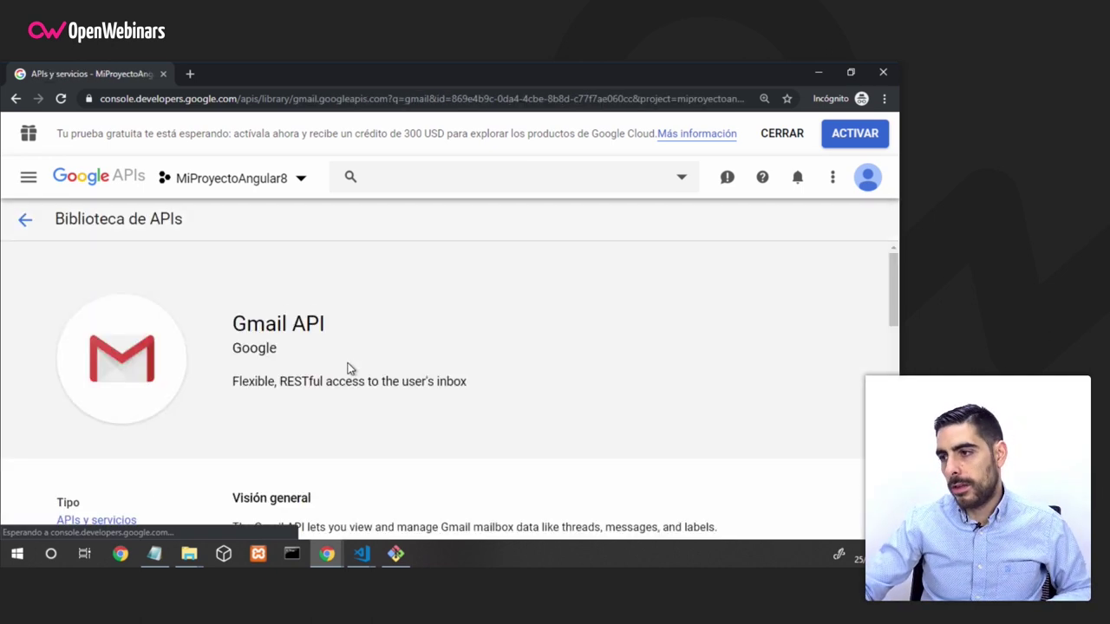
# Enable the Gmail API for the MiProyectoAngular8 project.
pyautogui.scroll(-5, 173, 407)
pyautogui.scroll(-3, 154, 406)
pyautogui.scroll(10, 153, 404)
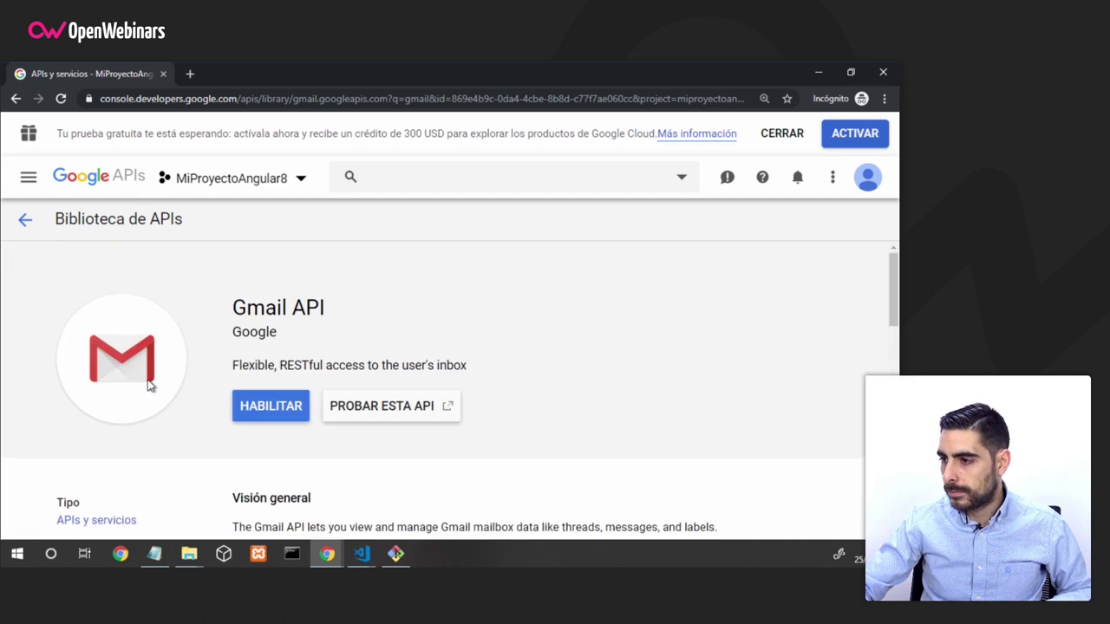
pyautogui.click(257, 412)
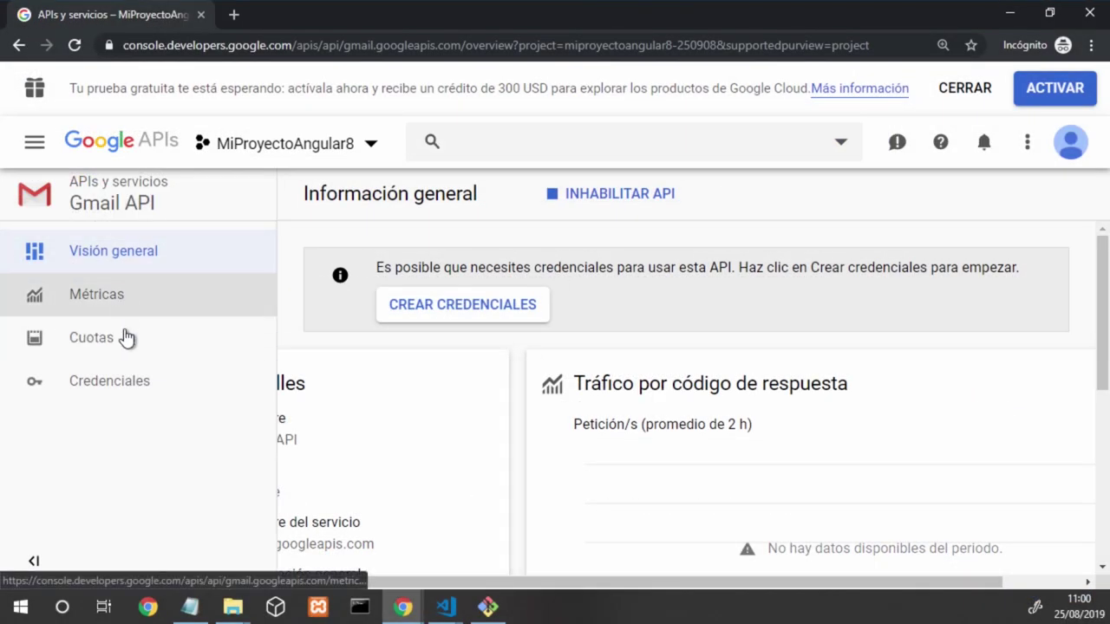
# Open the credentials page of the Gmail API.
pyautogui.click(141, 259)
pyautogui.click(168, 389)
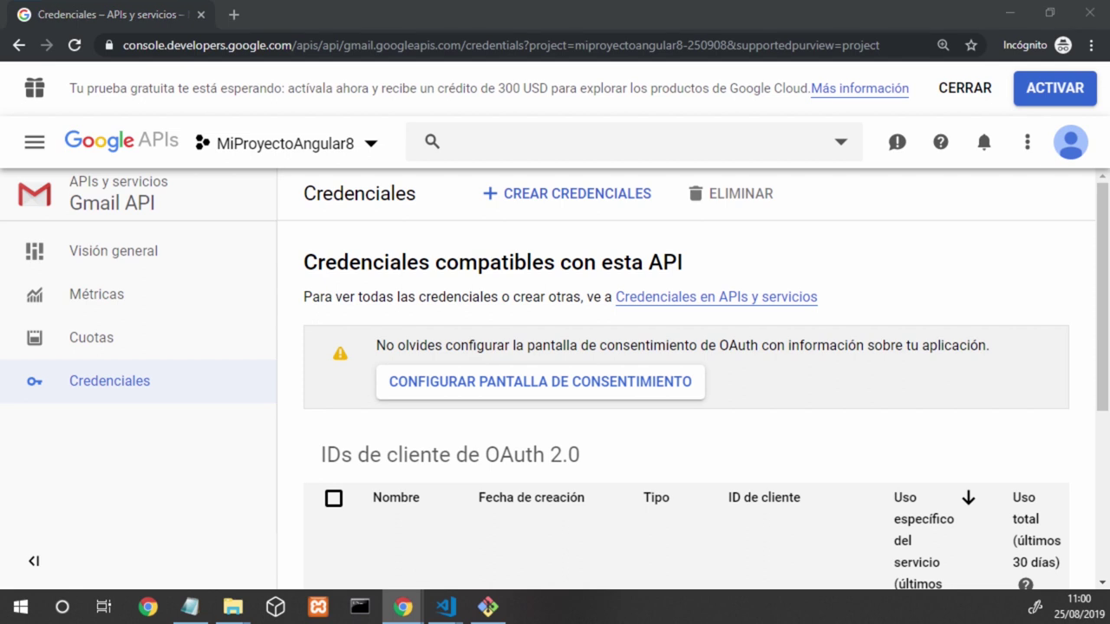
pyautogui.hotkey('alt', 'Tab')
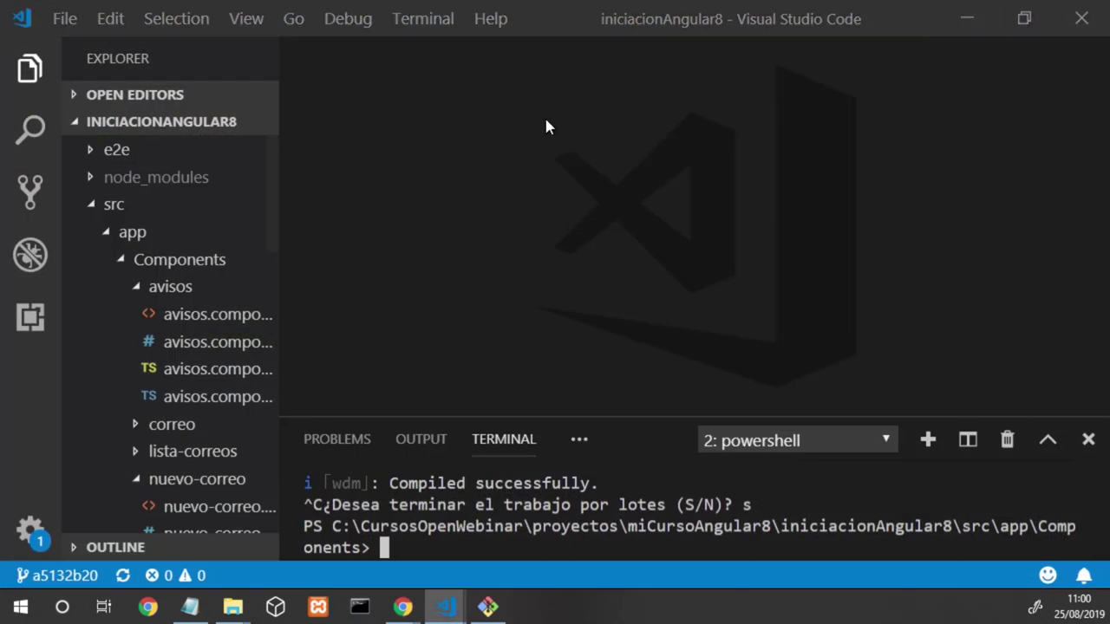
pyautogui.click(967, 18)
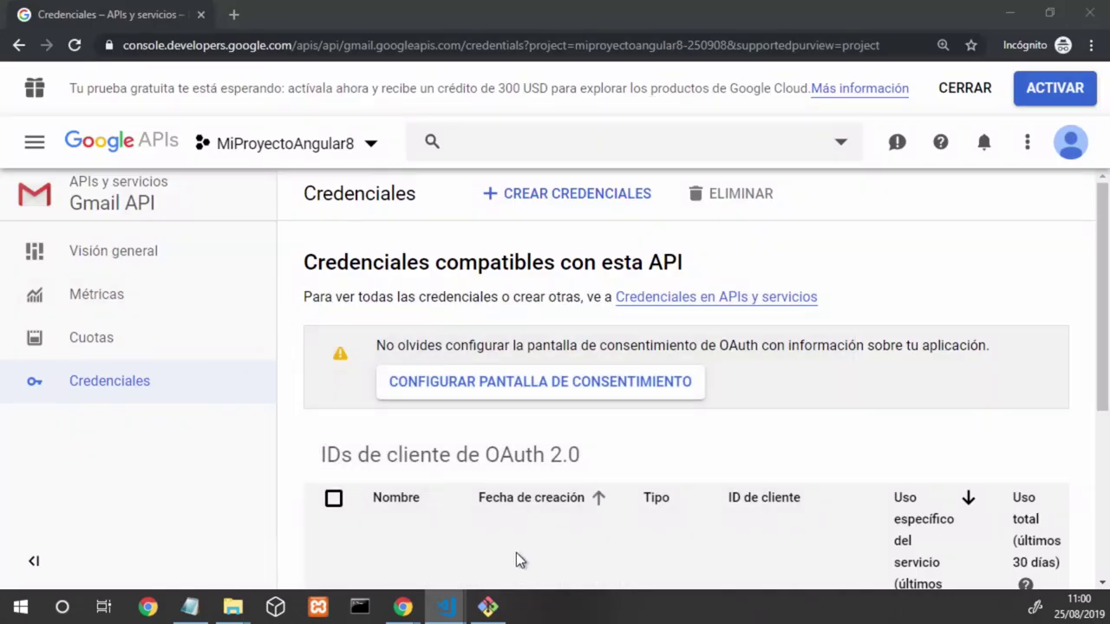
pyautogui.click(184, 467)
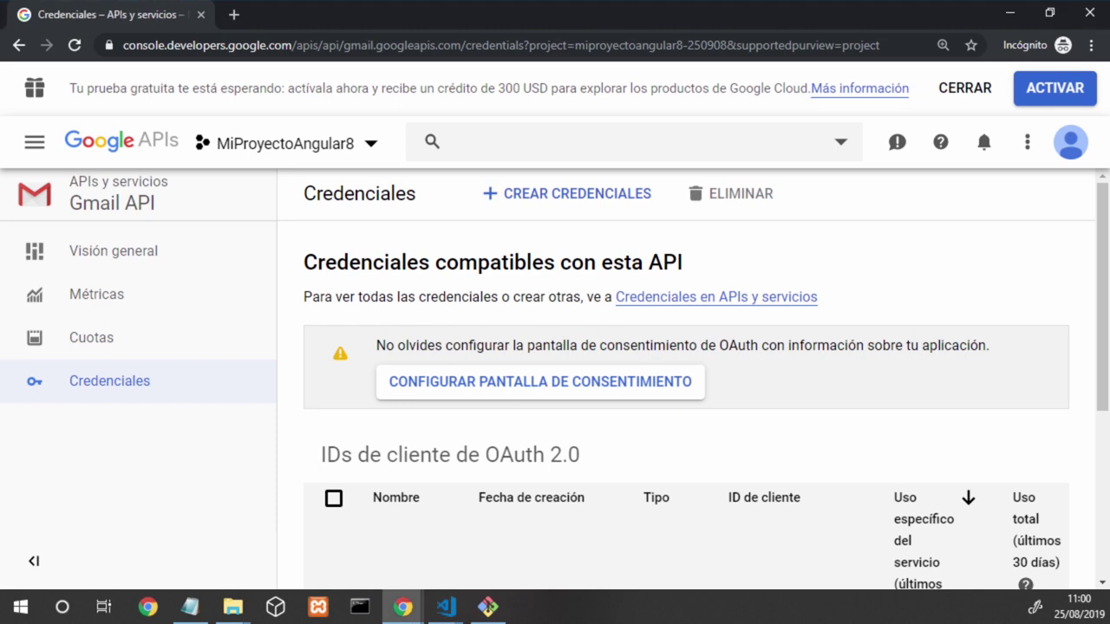
pyautogui.hotkey('alt', 'Tab')
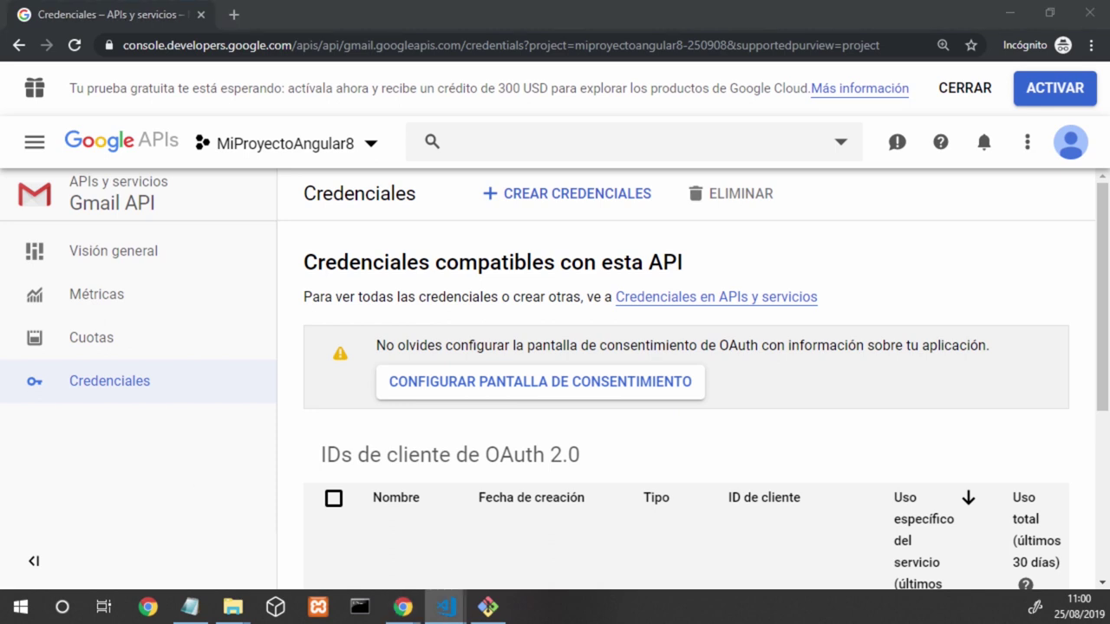
pyautogui.click(661, 445)
pyautogui.scroll(-3, 659, 447)
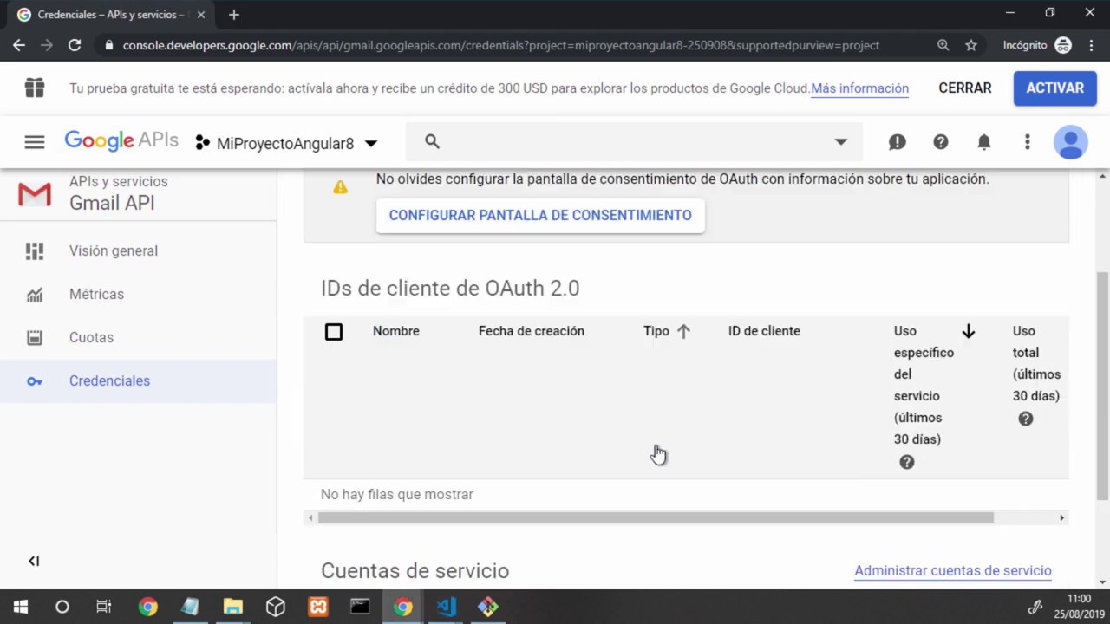
pyautogui.scroll(3, 654, 444)
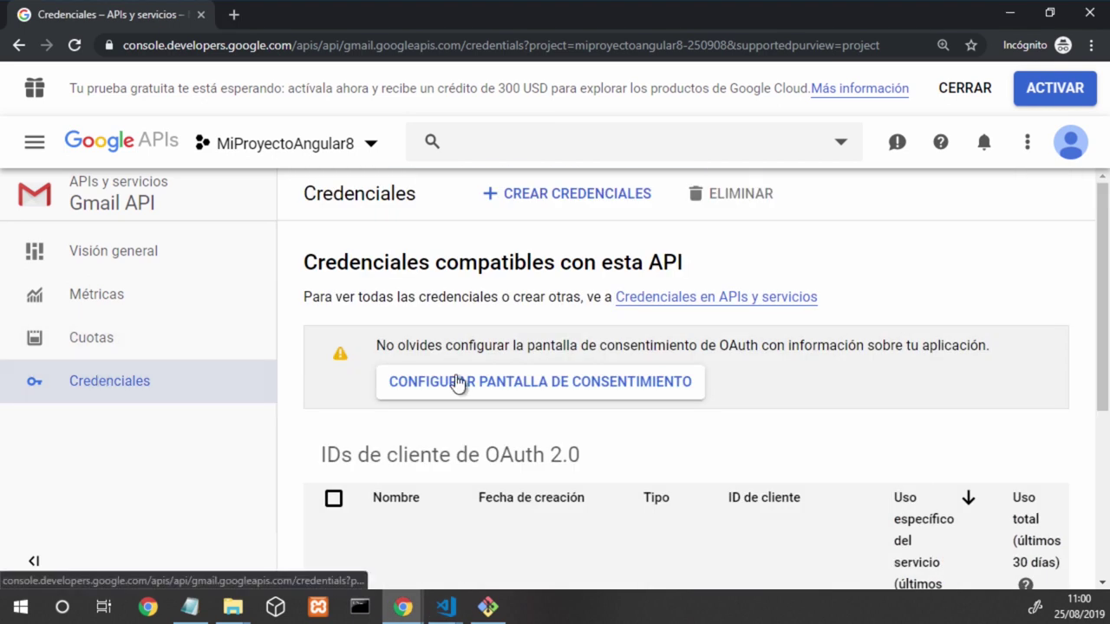
# Open the OAuth consent screen configuration and set the application name to MiProyectoAngular8.
pyautogui.click(560, 384)
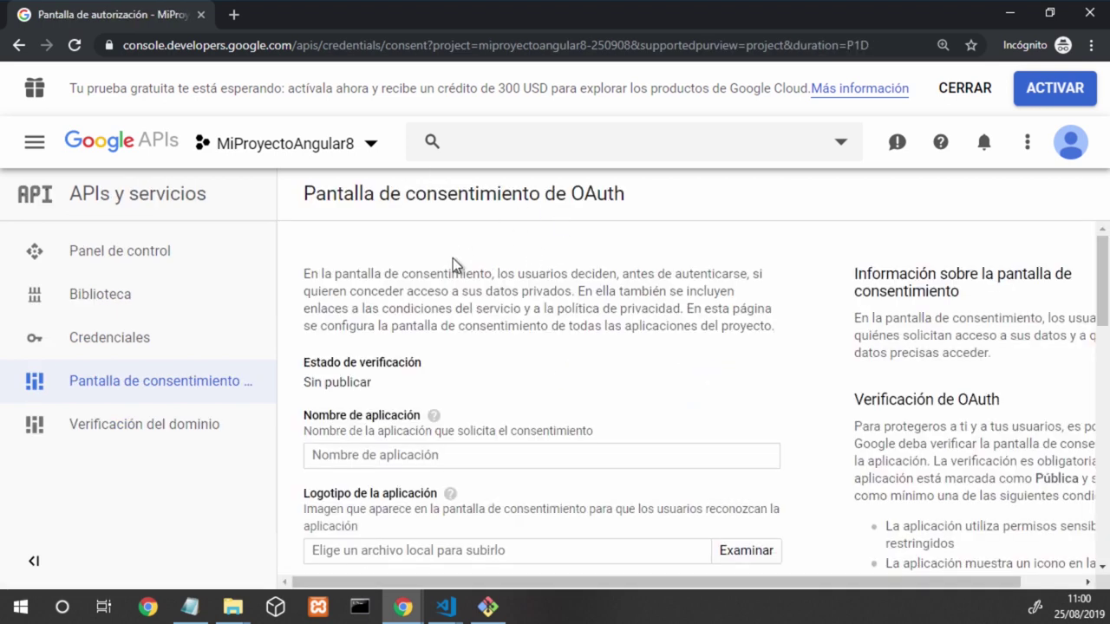
pyautogui.scroll(-1, 450, 269)
pyautogui.click(448, 372)
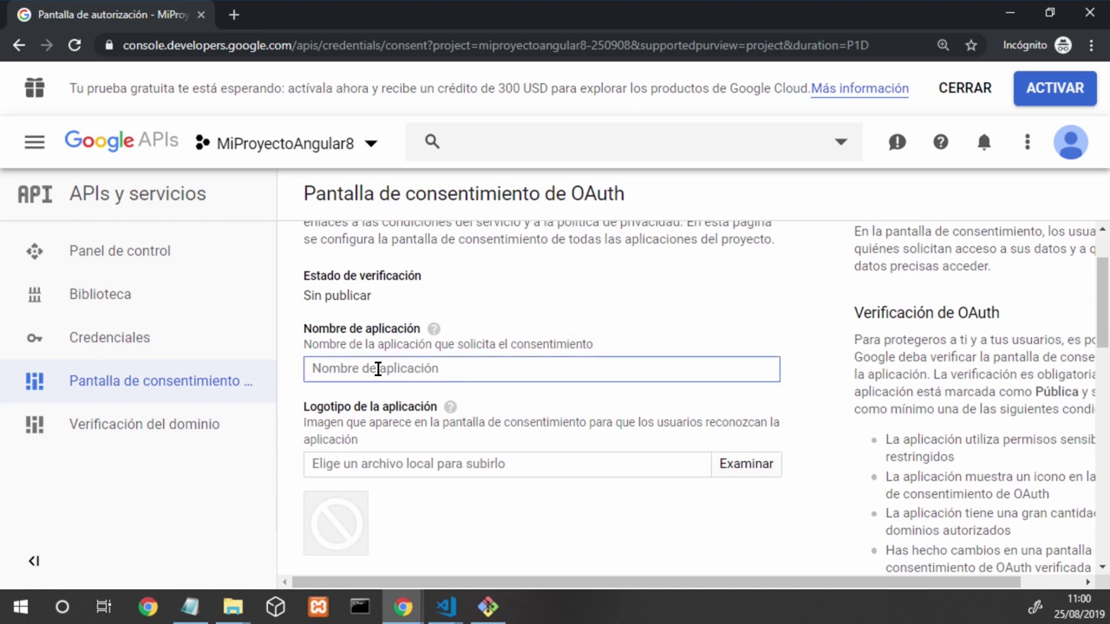
pyautogui.write('MiProyectoAngular8')
pyautogui.hotkey('shift', 'Left')
pyautogui.hotkey('shift', 'Left')
pyautogui.hotkey('shift', 'Left')
pyautogui.hotkey('shift', 'Left')
pyautogui.hotkey('shift', 'Left')
pyautogui.hotkey('shift', 'Left')
pyautogui.hotkey('shift', 'Left')
pyautogui.hotkey('shift', 'Left')
pyautogui.hotkey('shift', 'Left')
pyautogui.hotkey('shift', 'Left')
pyautogui.hotkey('shift', 'Left')
pyautogui.hotkey('shift', 'Left')
pyautogui.hotkey('shift', 'Left')
pyautogui.hotkey('shift', 'Left')
pyautogui.hotkey('shift', 'Left')
pyautogui.hotkey('shift', 'Left')
pyautogui.hotkey('shift', 'Left')
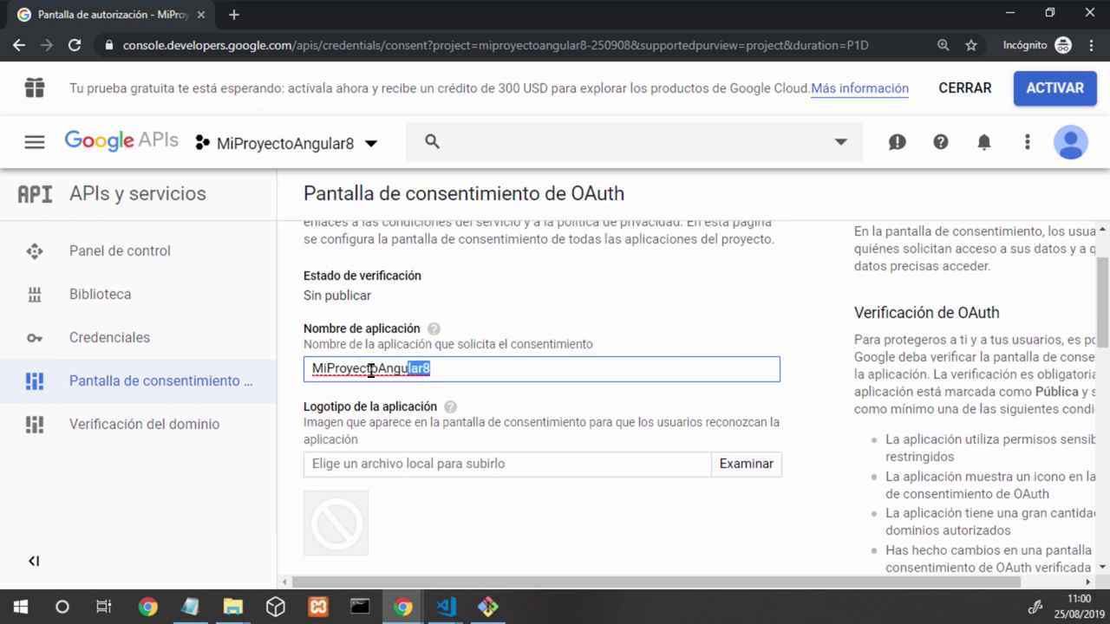
pyautogui.click(618, 304)
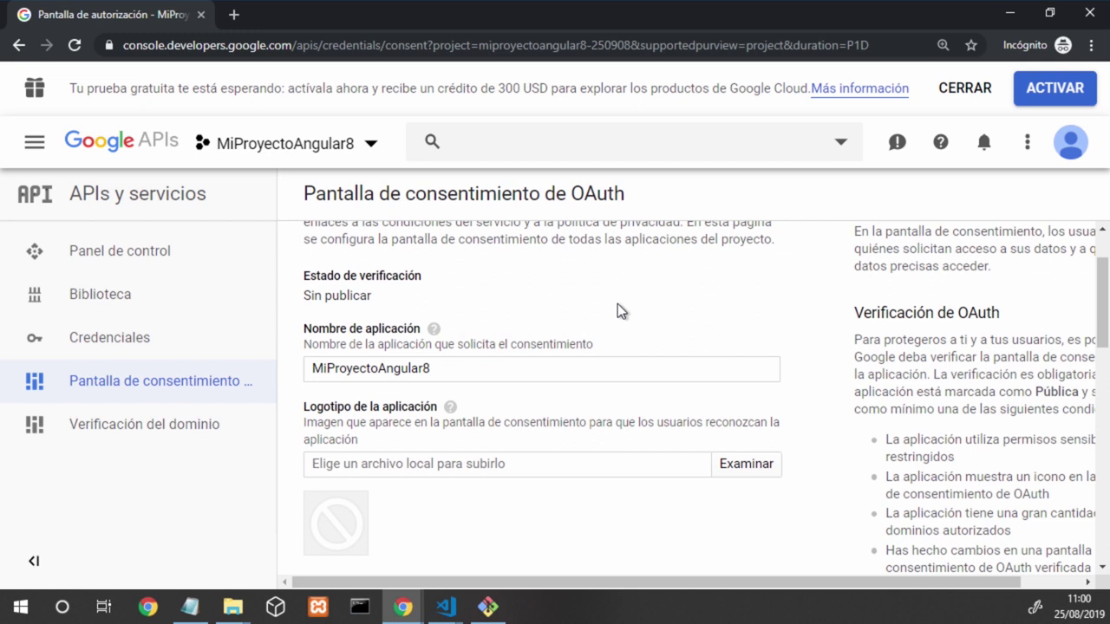
# Start adding a scope to the consent screen's Google API permissions.
pyautogui.scroll(-4, 617, 303)
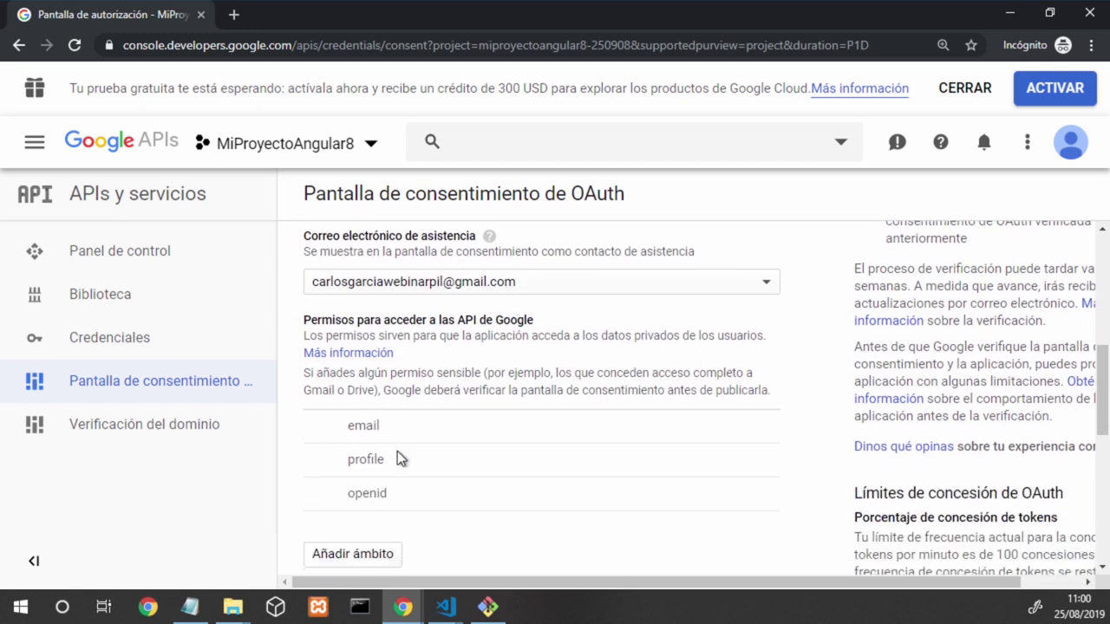
pyautogui.scroll(-1, 447, 382)
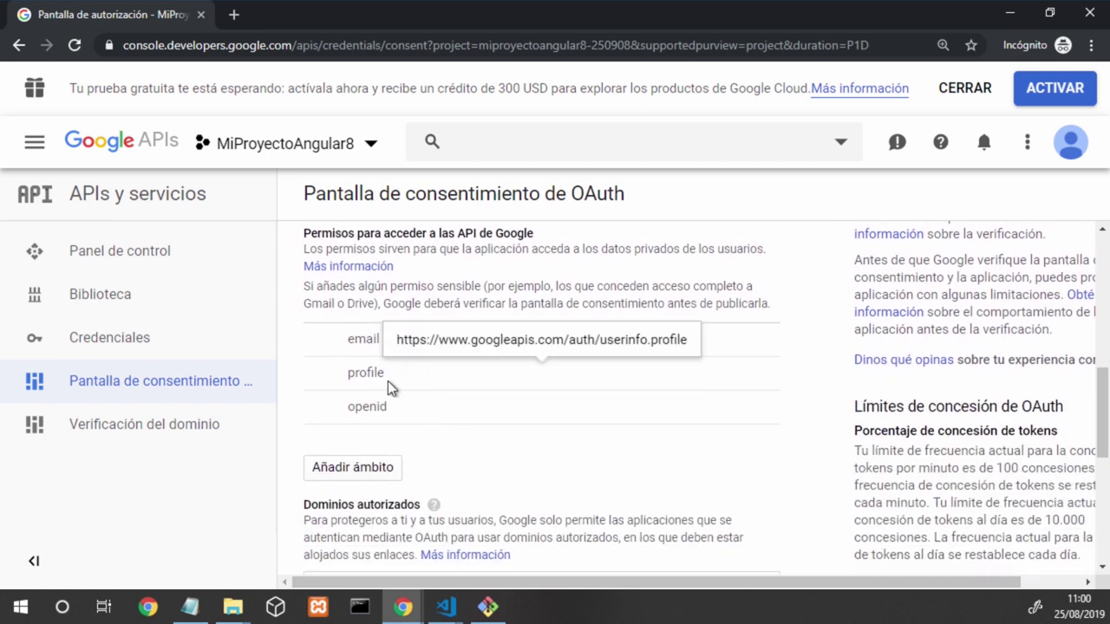
pyautogui.click(372, 474)
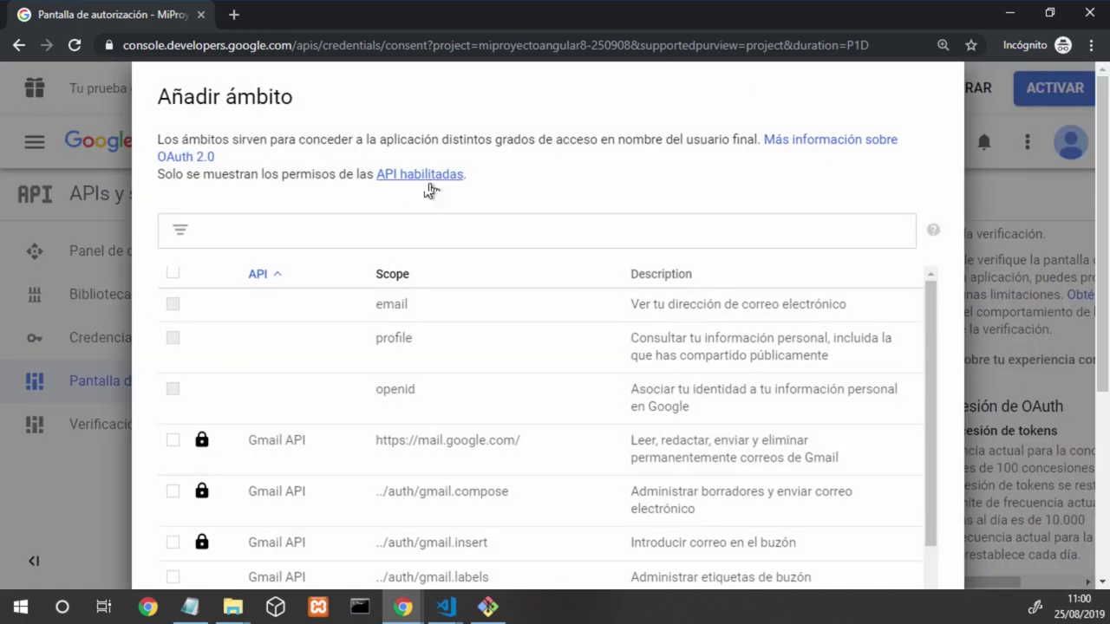
pyautogui.click(398, 235)
pyautogui.write('gme')
pyautogui.write('il')
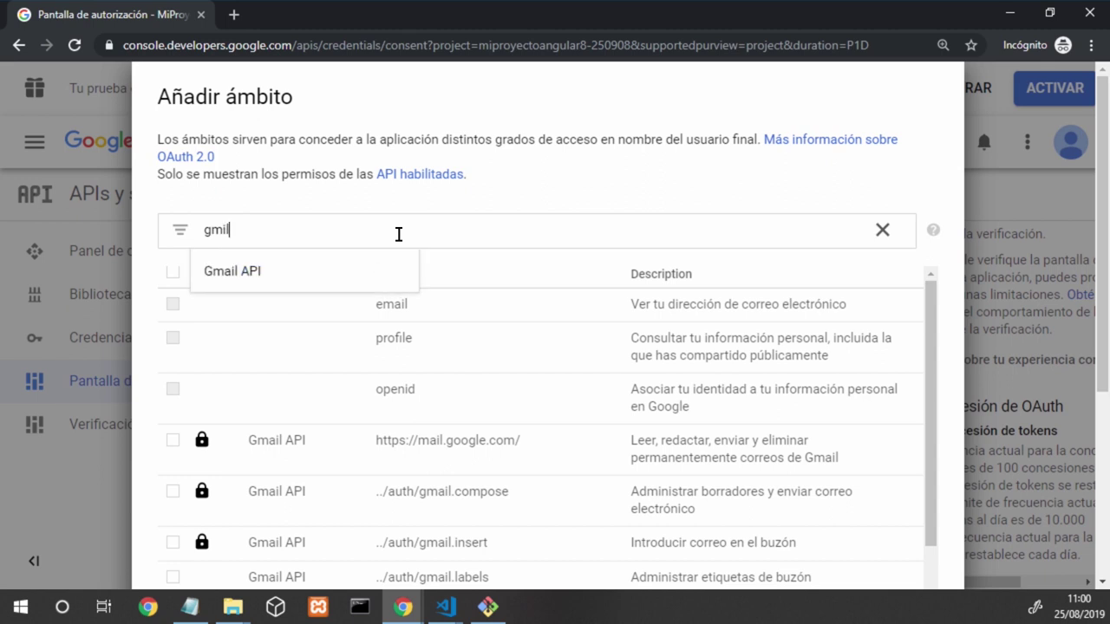
pyautogui.press('Return')
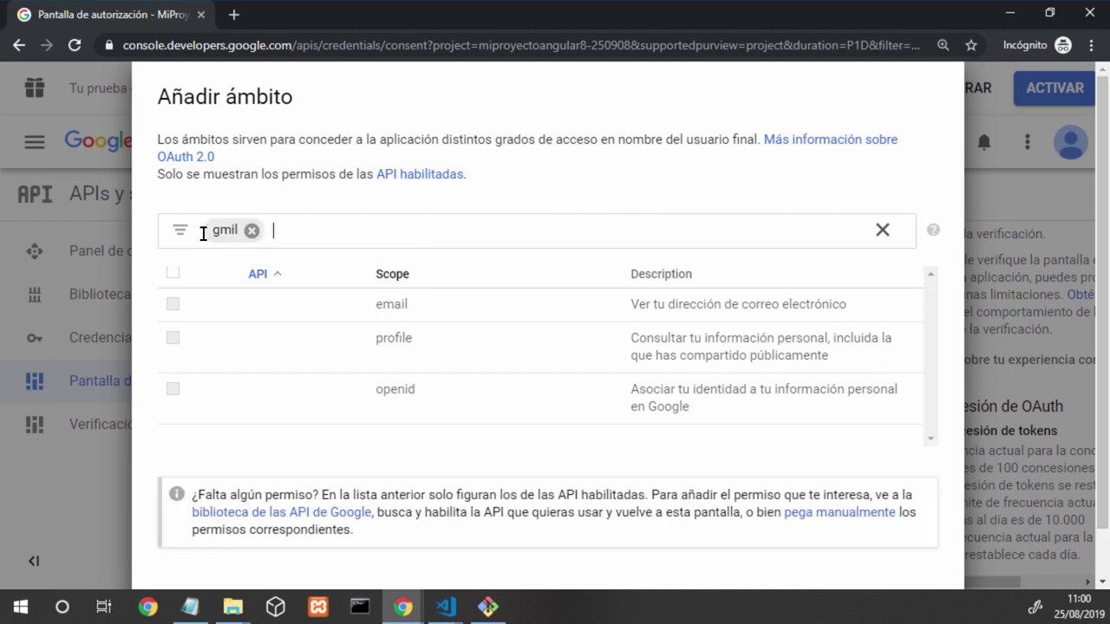
pyautogui.click(250, 230)
# Filter the available scopes by Gmail API and select the ../auth/gmail.labels scope.
pyautogui.write('g')
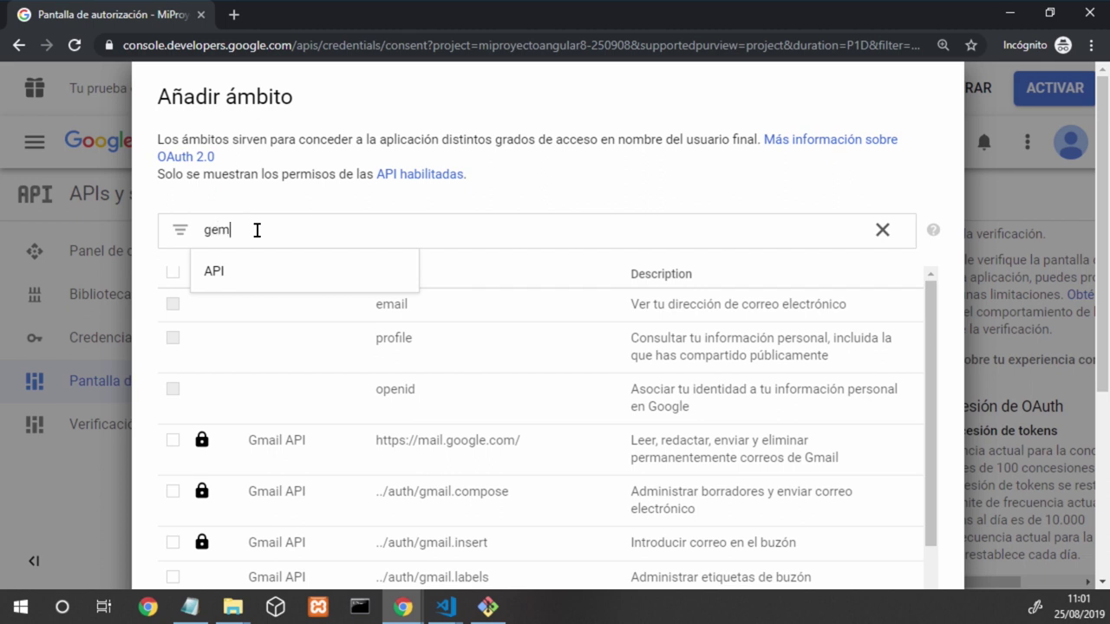
pyautogui.write('m')
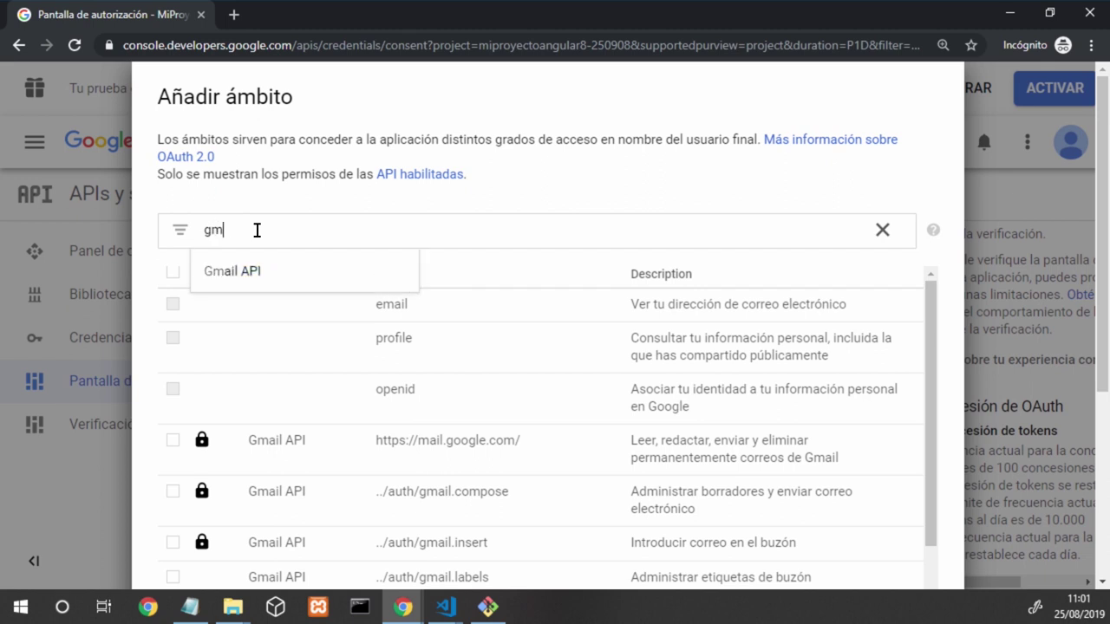
pyautogui.click(304, 270)
pyautogui.scroll(-2, 536, 318)
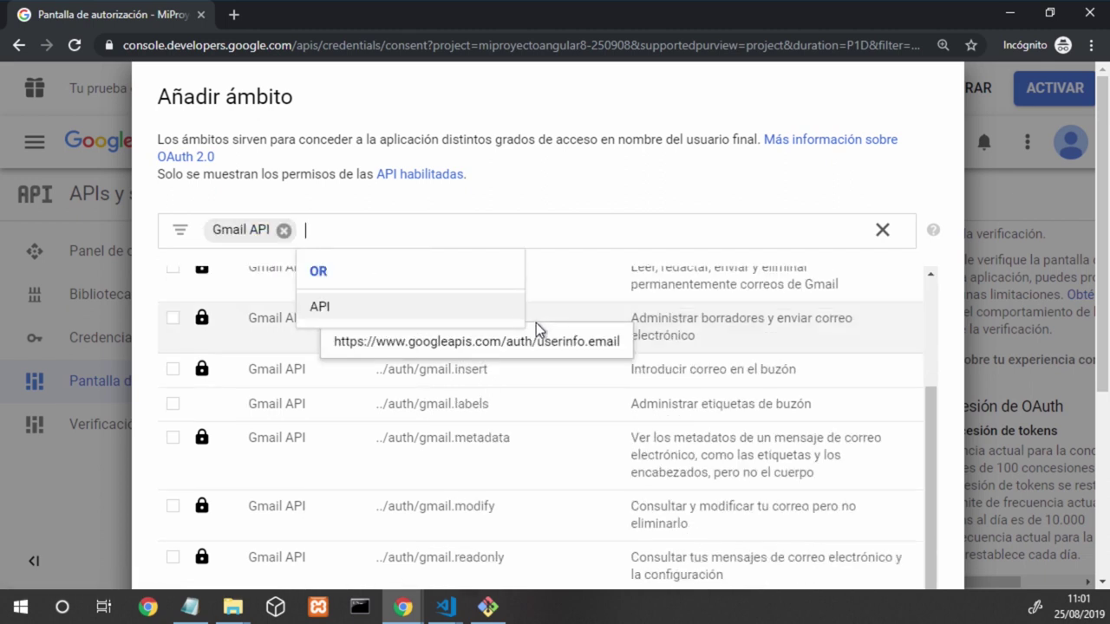
pyautogui.click(559, 200)
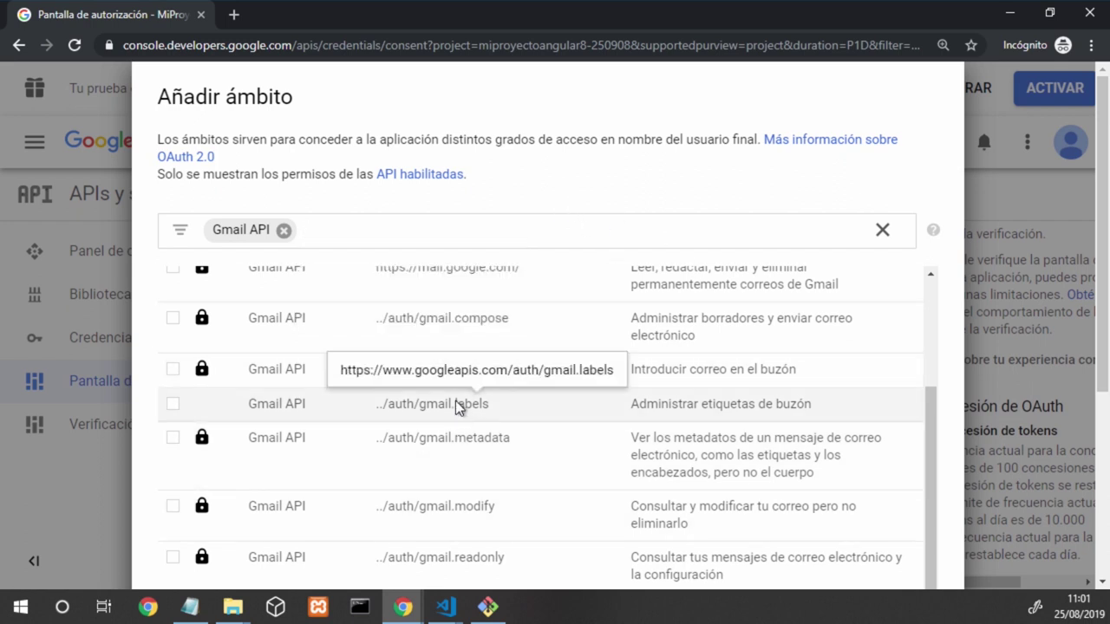
pyautogui.click(173, 407)
pyautogui.scroll(3, 212, 333)
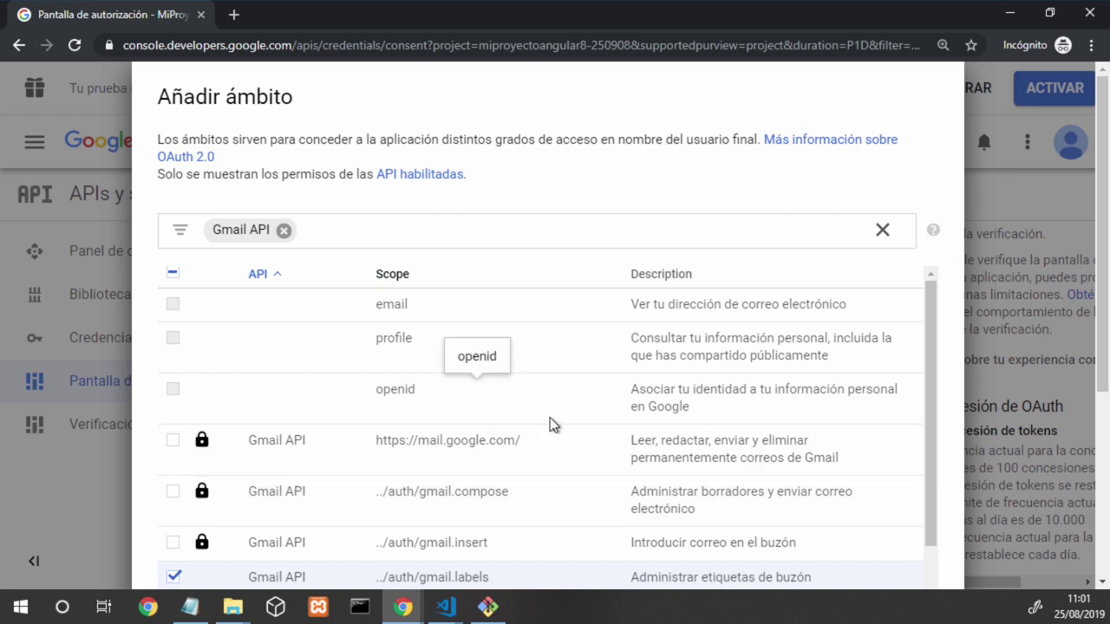
# Select the ../auth/gmail.readonly and ../auth/gmail.send scopes in addition to the labels scope.
pyautogui.scroll(-4, 537, 429)
pyautogui.scroll(-2, 459, 430)
pyautogui.scroll(5, 240, 395)
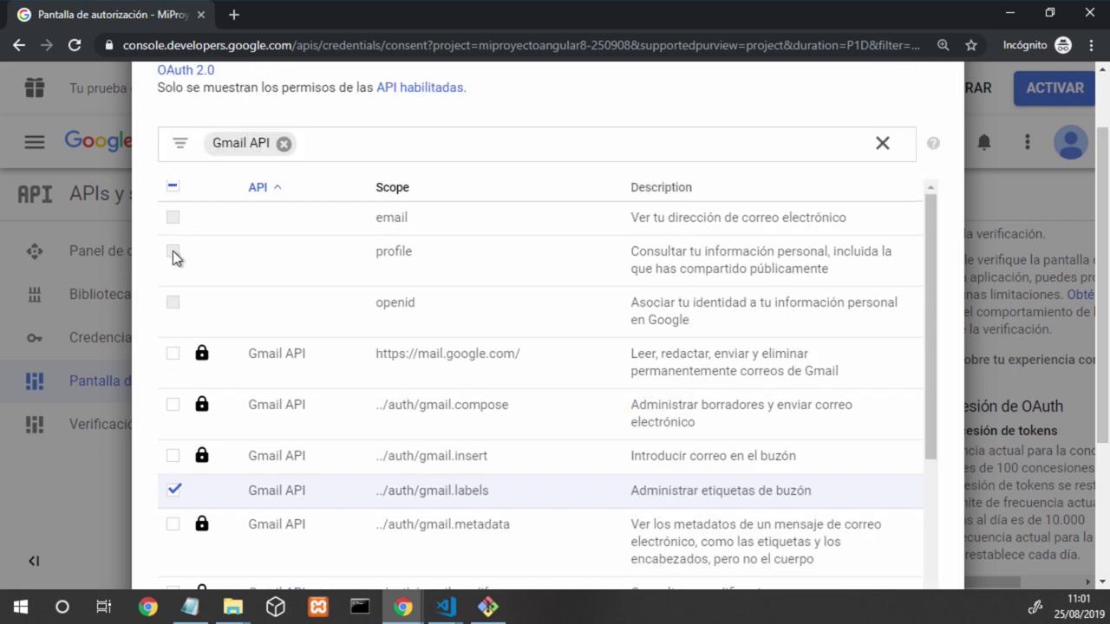
pyautogui.scroll(-2, 286, 364)
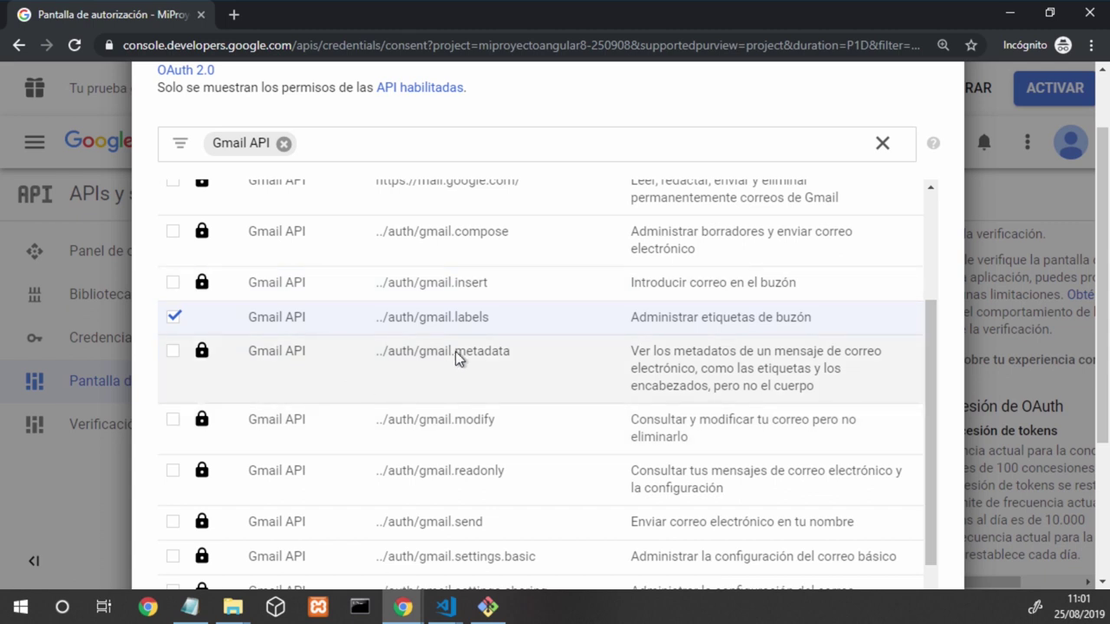
pyautogui.scroll(-1, 406, 348)
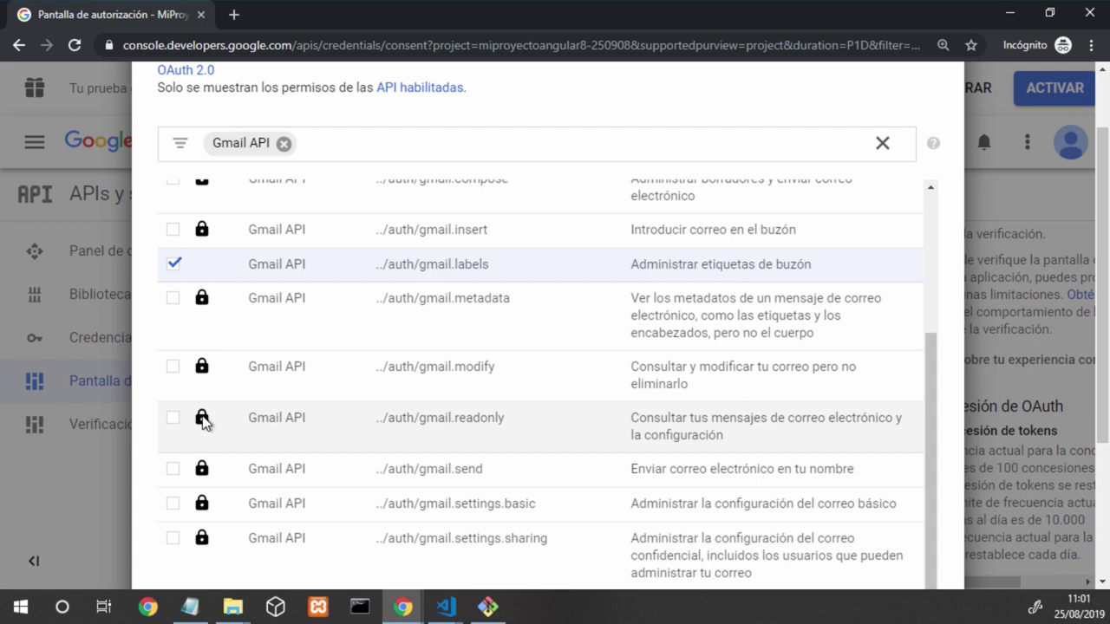
pyautogui.click(167, 416)
pyautogui.scroll(-1, 295, 425)
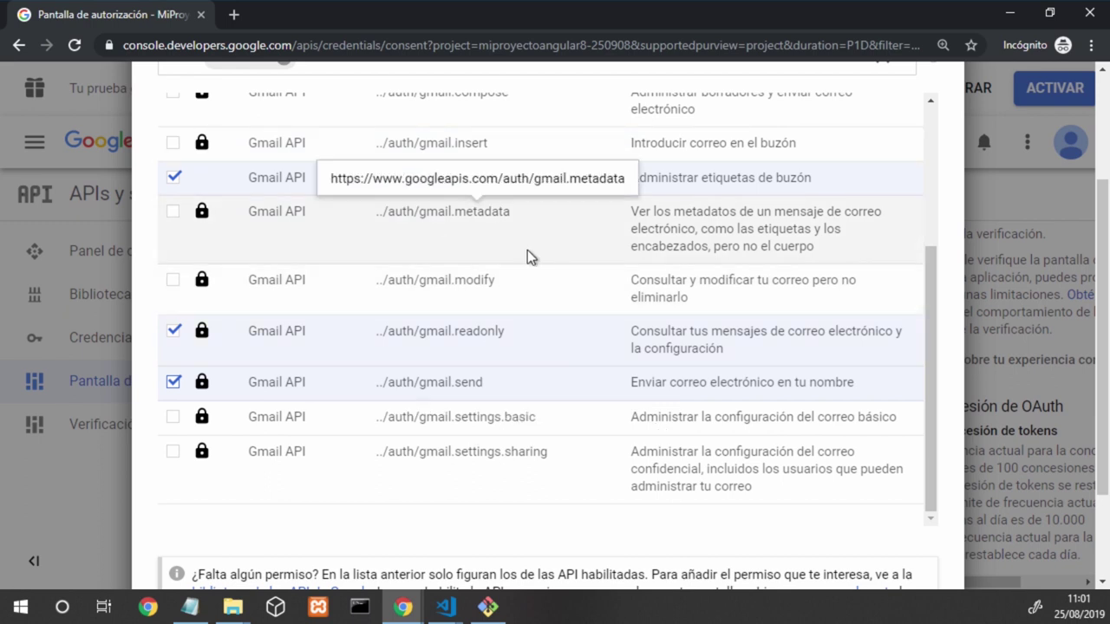
# Review the Gmail API scope list and add the selected scopes to the consent screen.
pyautogui.scroll(2, 527, 251)
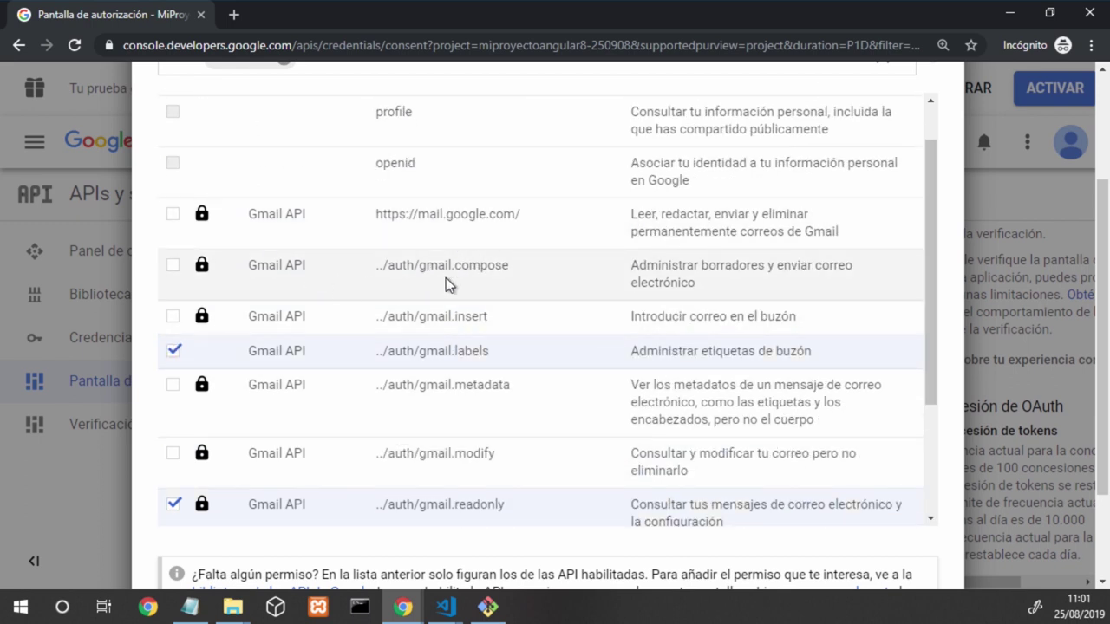
pyautogui.scroll(-1, 528, 348)
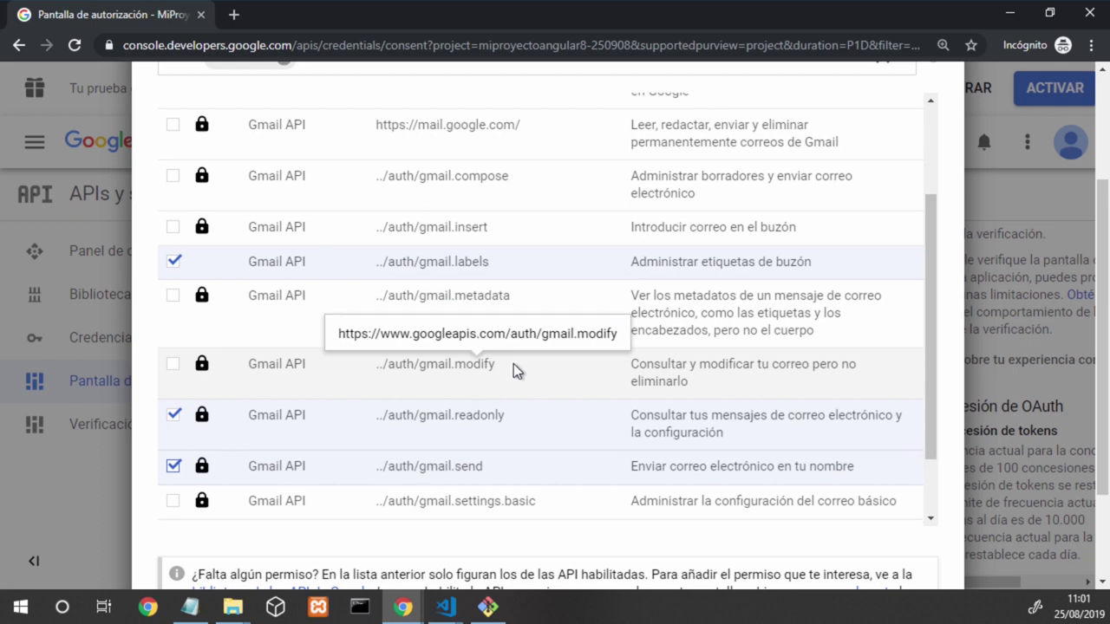
pyautogui.scroll(-1, 514, 365)
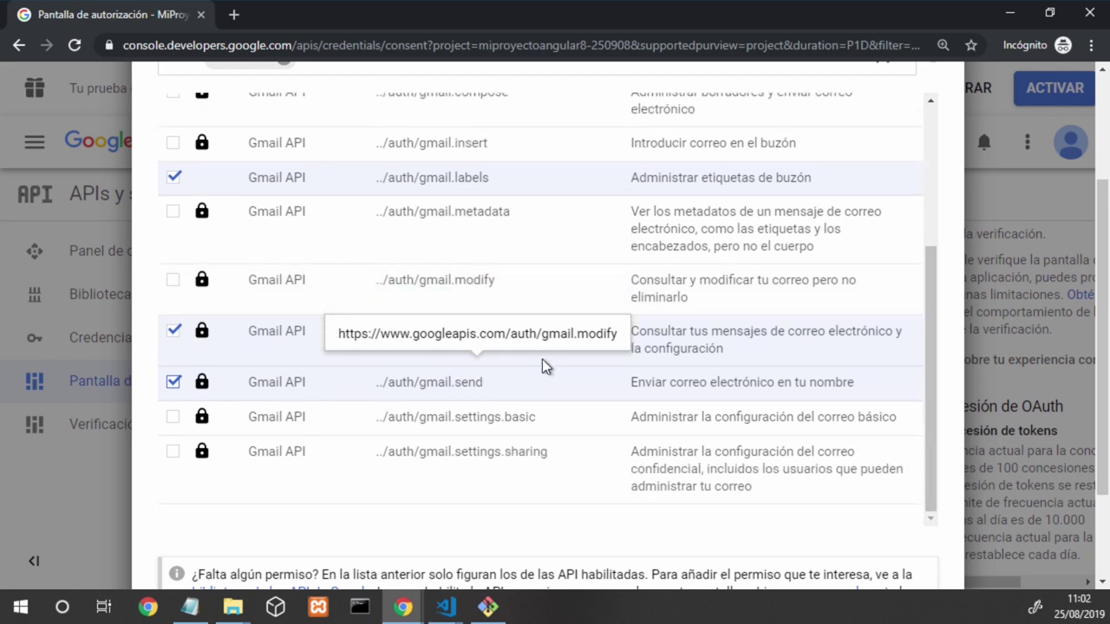
pyautogui.scroll(5, 544, 366)
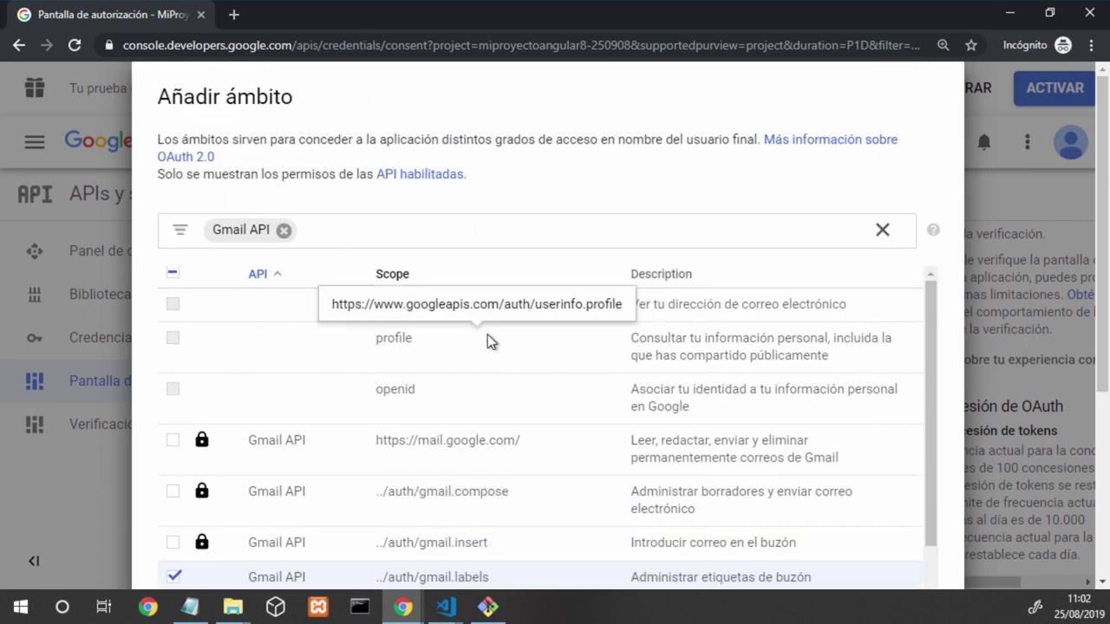
pyautogui.scroll(-6, 659, 421)
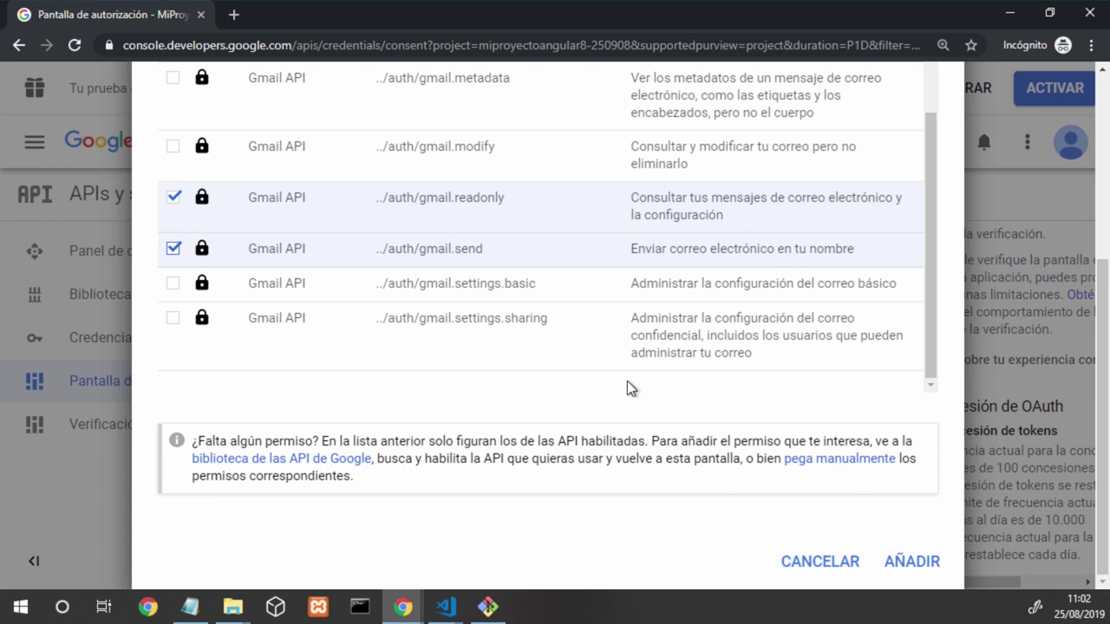
pyautogui.click(901, 562)
# Save the OAuth consent screen configuration, leaving the authorized domains and application links empty.
pyautogui.scroll(-2, 557, 432)
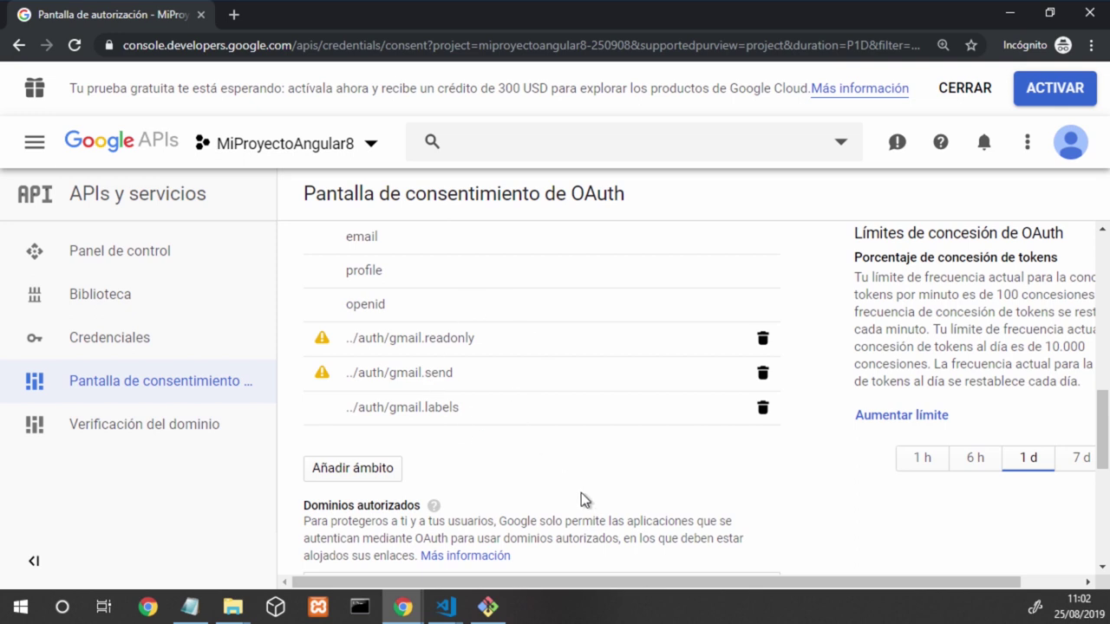
pyautogui.scroll(-3, 581, 492)
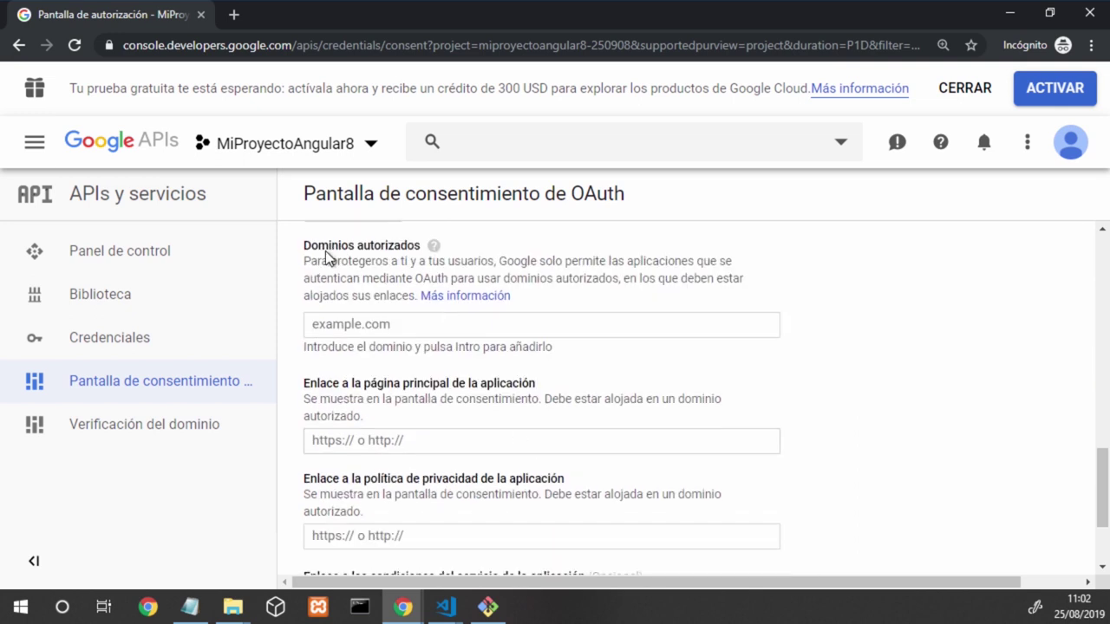
pyautogui.scroll(-2, 655, 299)
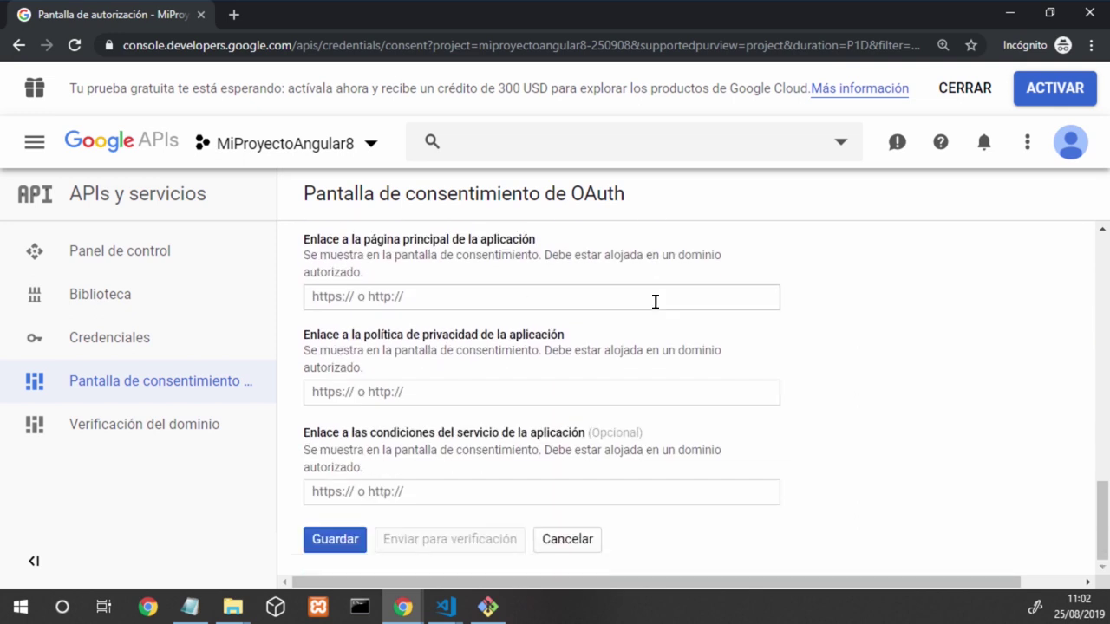
pyautogui.click(351, 542)
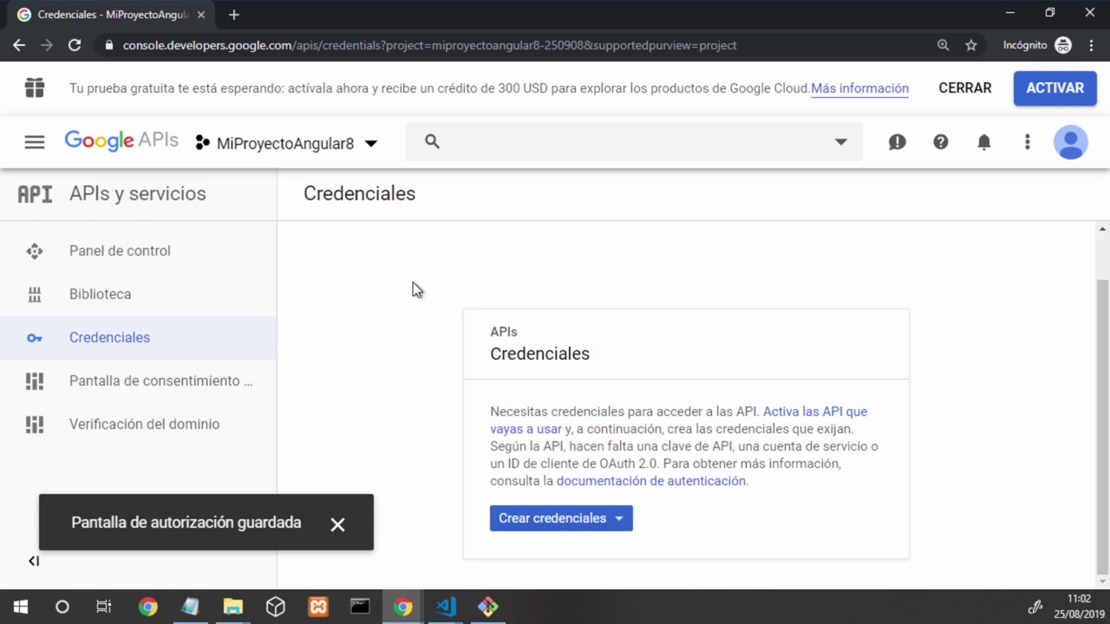
# Start a new OAuth client ID credential of application type Web and name it MiProyectoAngular8.
pyautogui.click(536, 521)
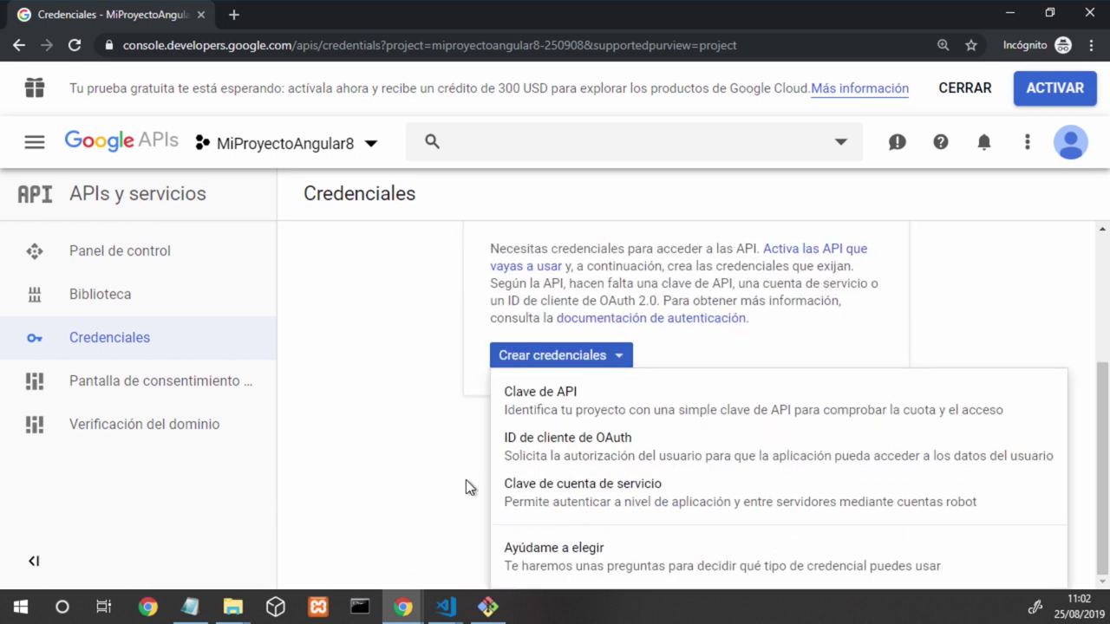
pyautogui.click(595, 457)
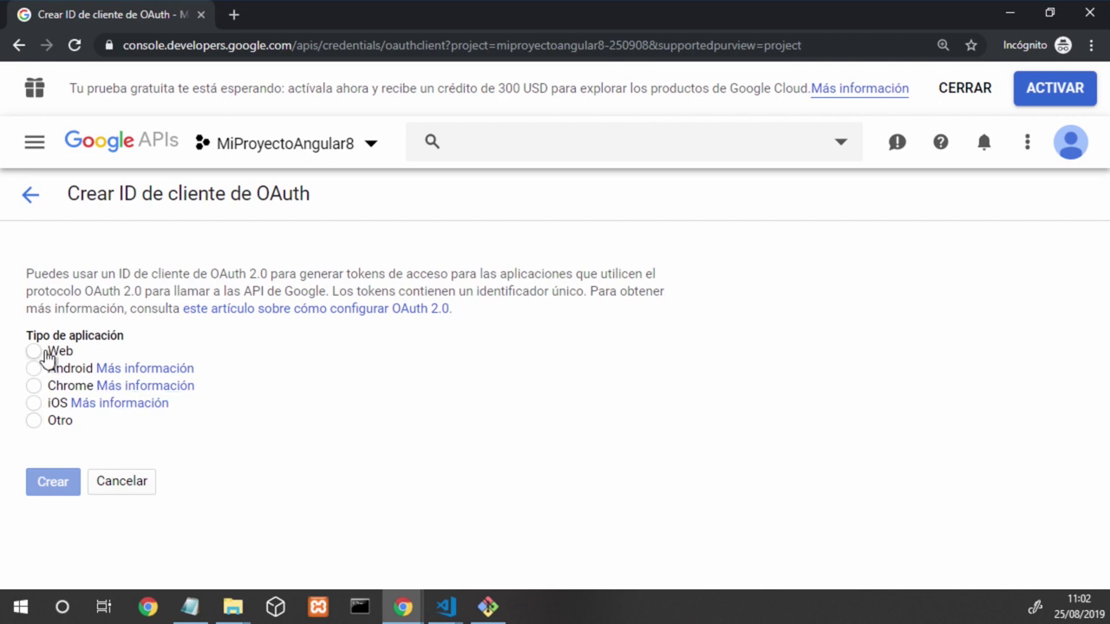
pyautogui.click(35, 351)
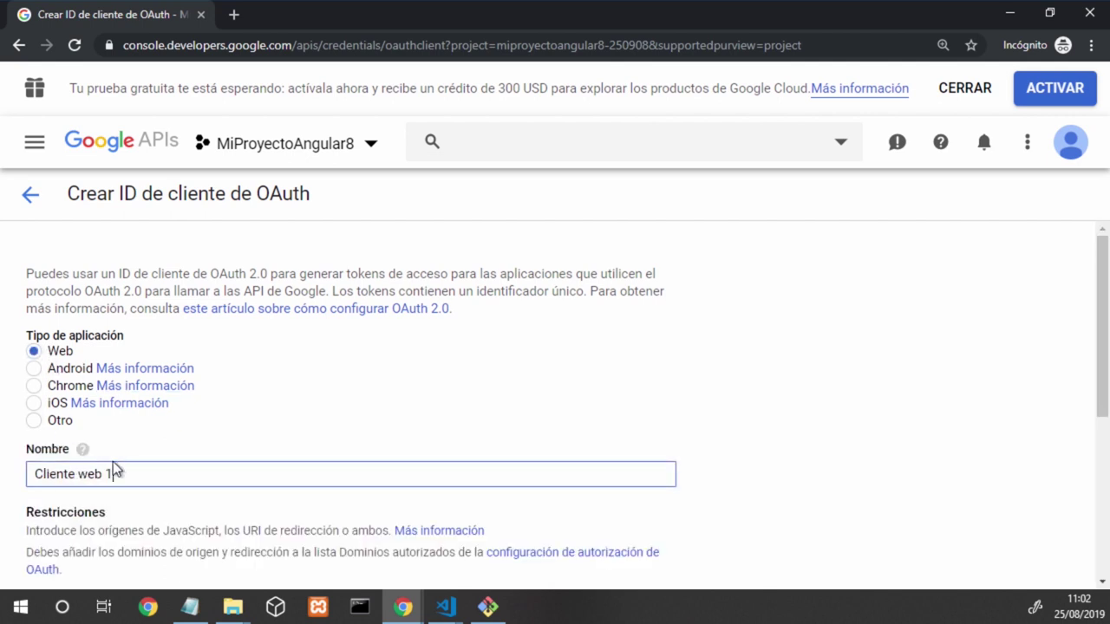
pyautogui.scroll(-2, 397, 456)
pyautogui.scroll(1, 390, 454)
pyautogui.hotkey('ctrl', 'a')
pyautogui.write('MiProyectoAngular8')
pyautogui.click(378, 352)
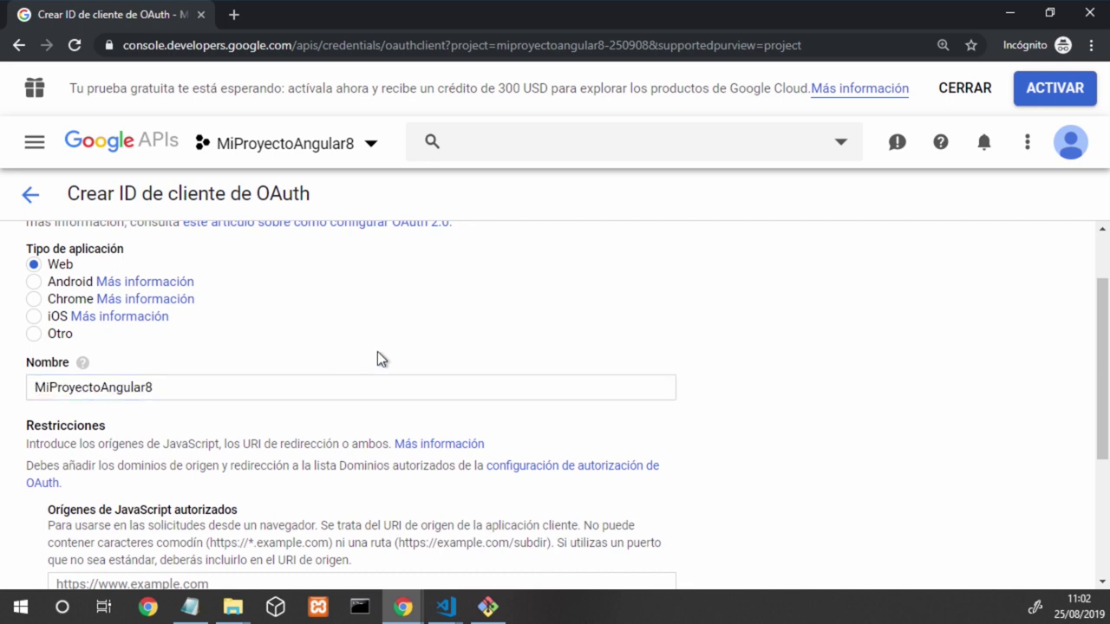
pyautogui.scroll(-2, 373, 378)
pyautogui.scroll(-1, 370, 379)
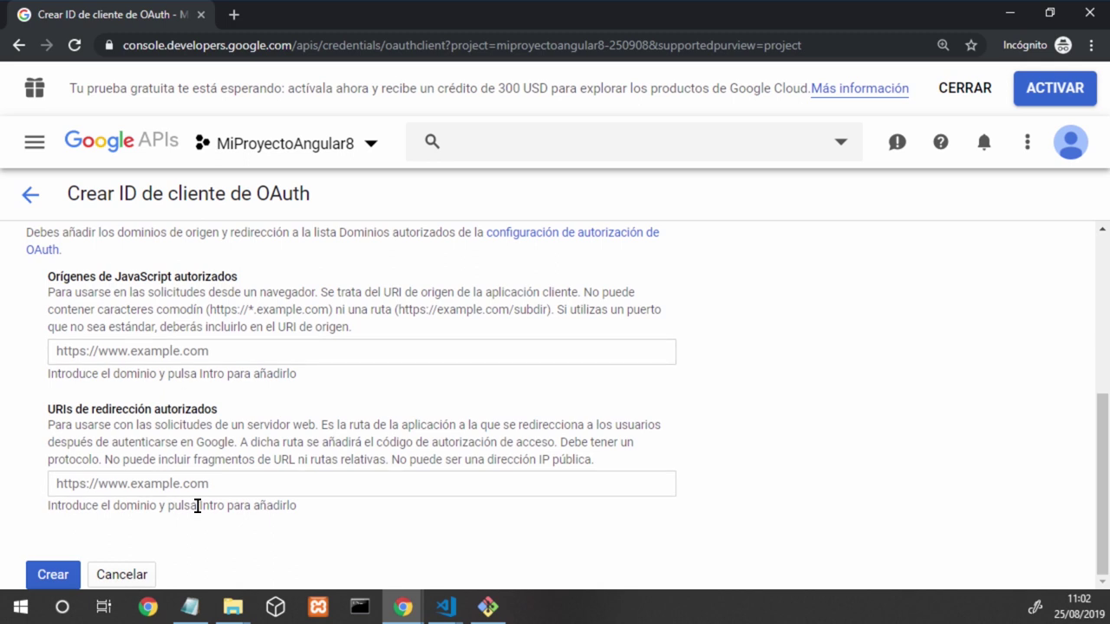
pyautogui.click(208, 357)
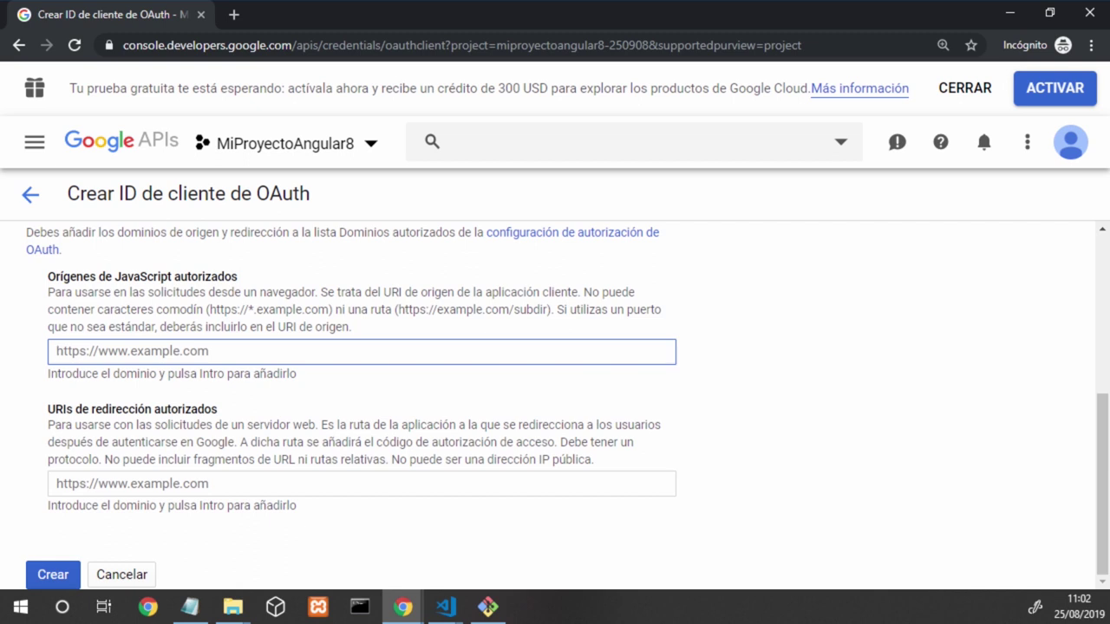
pyautogui.hotkey('alt', 'Tab')
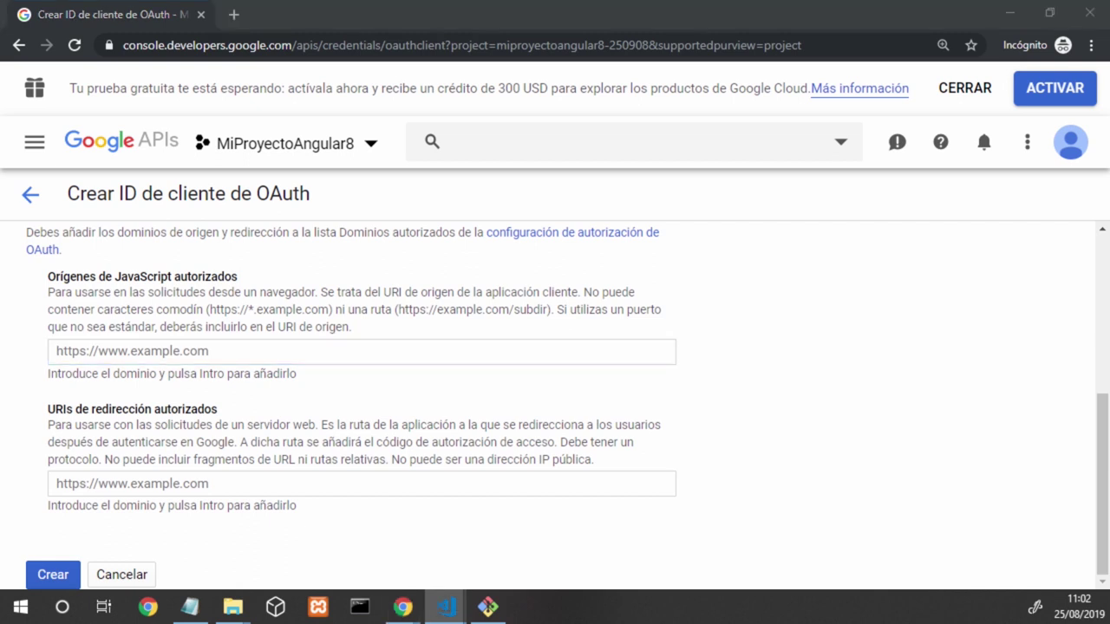
pyautogui.click(189, 355)
pyautogui.write('http://localhost:4200')
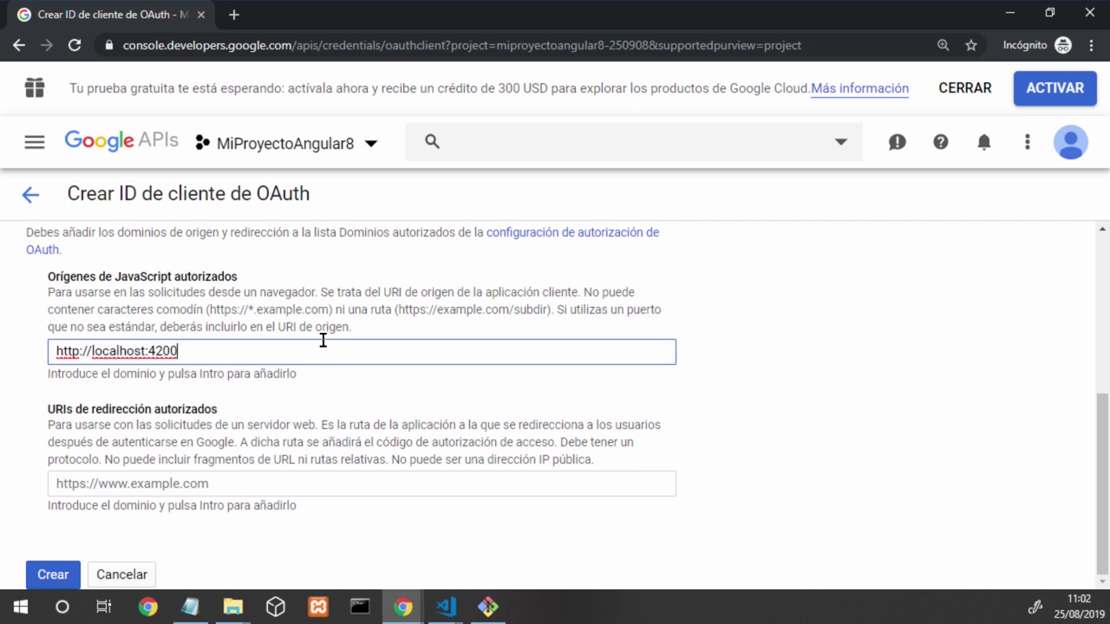
pyautogui.press('Return')
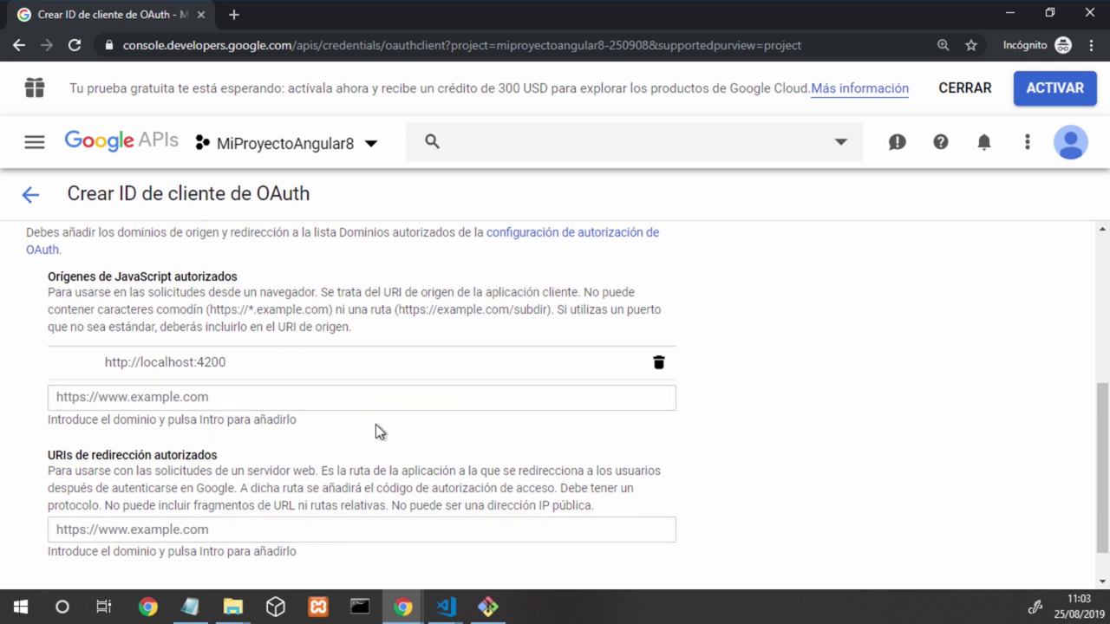
# Create the OAuth client without any redirect URI and dismiss the dialog with its client ID and secret.
pyautogui.scroll(-1, 297, 381)
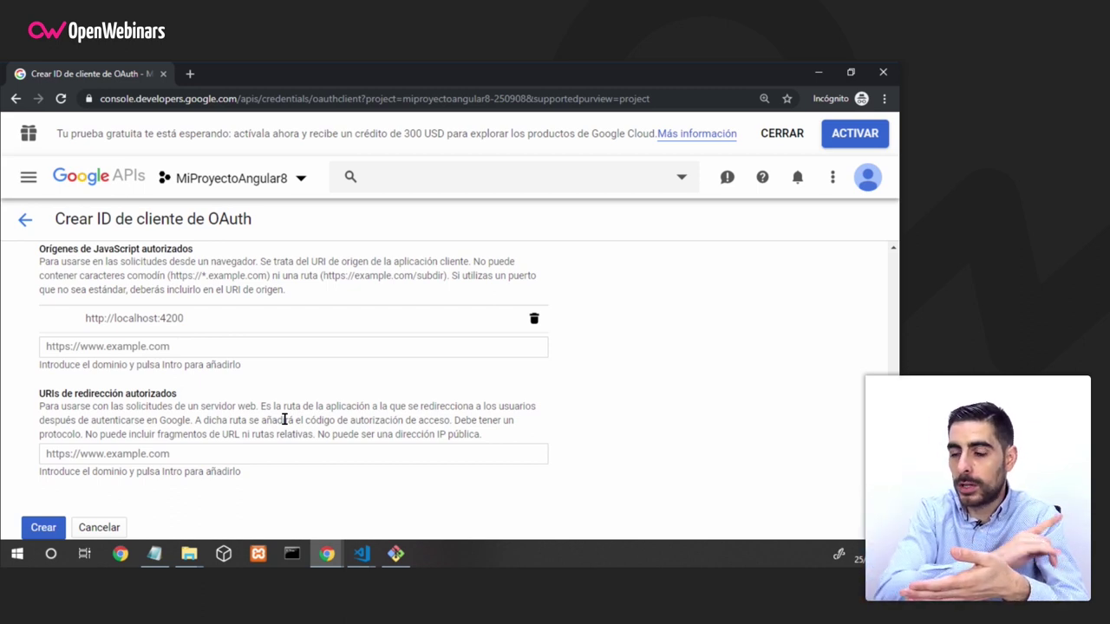
pyautogui.click(195, 455)
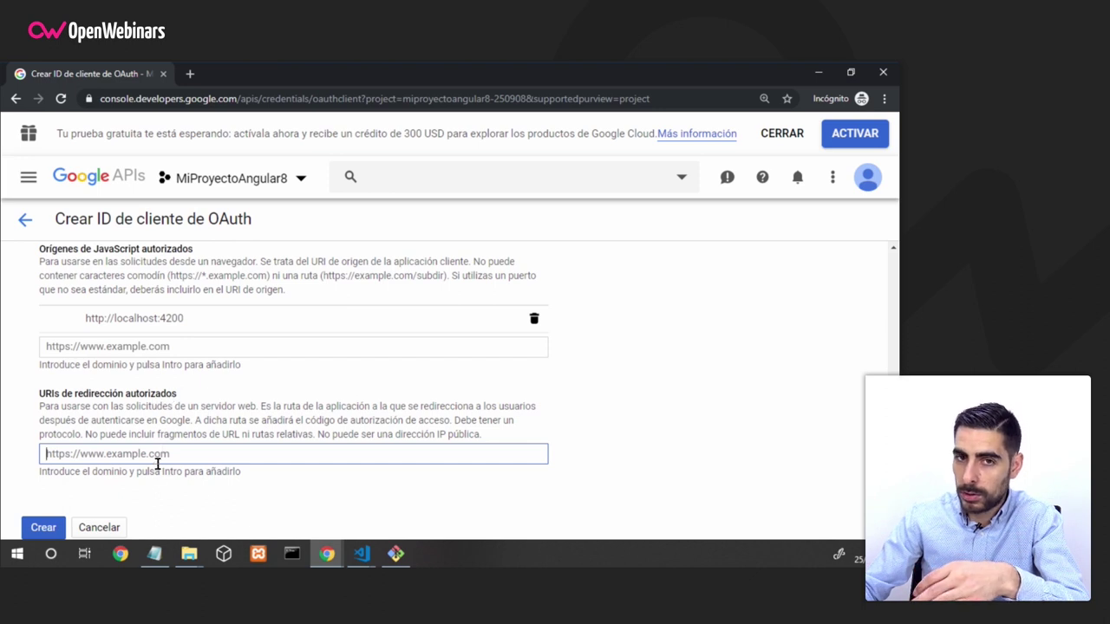
pyautogui.click(35, 526)
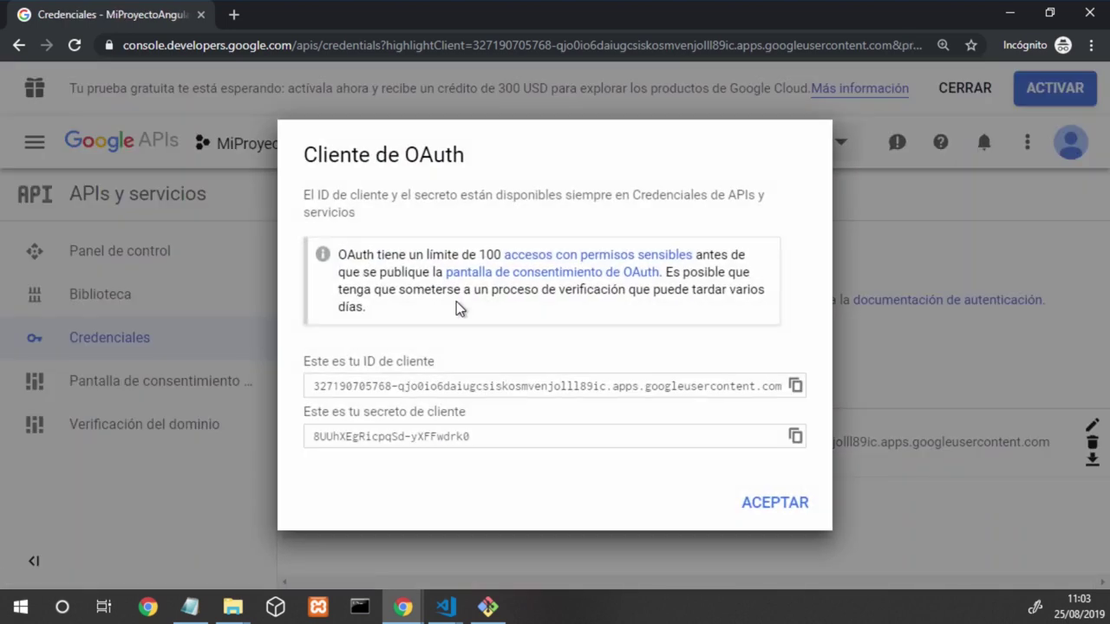
pyautogui.tripleClick(397, 387)
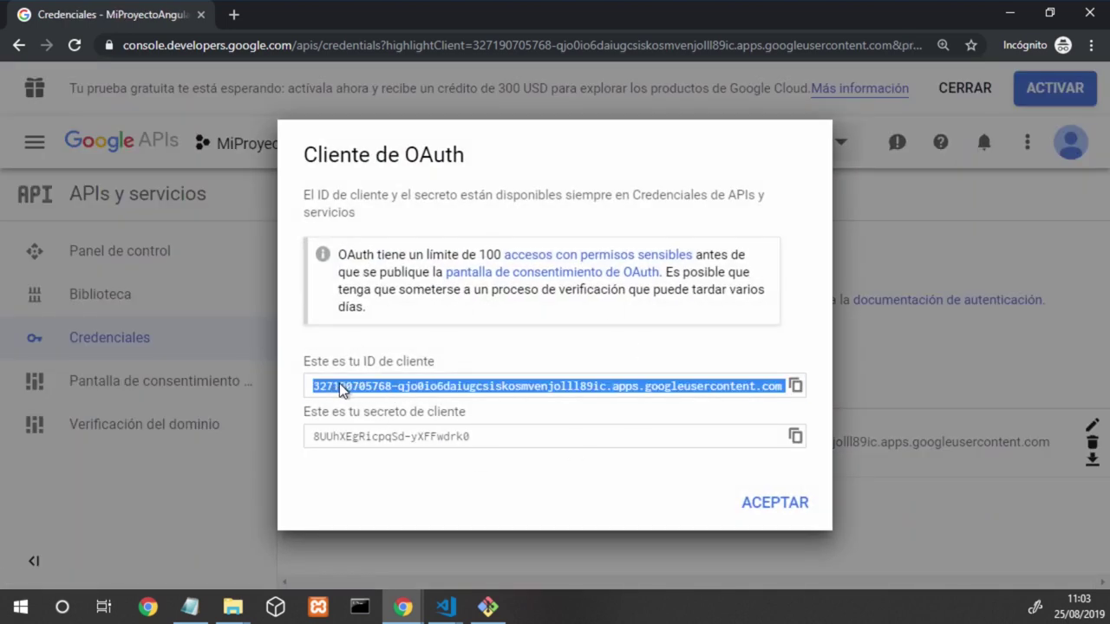
pyautogui.click(797, 512)
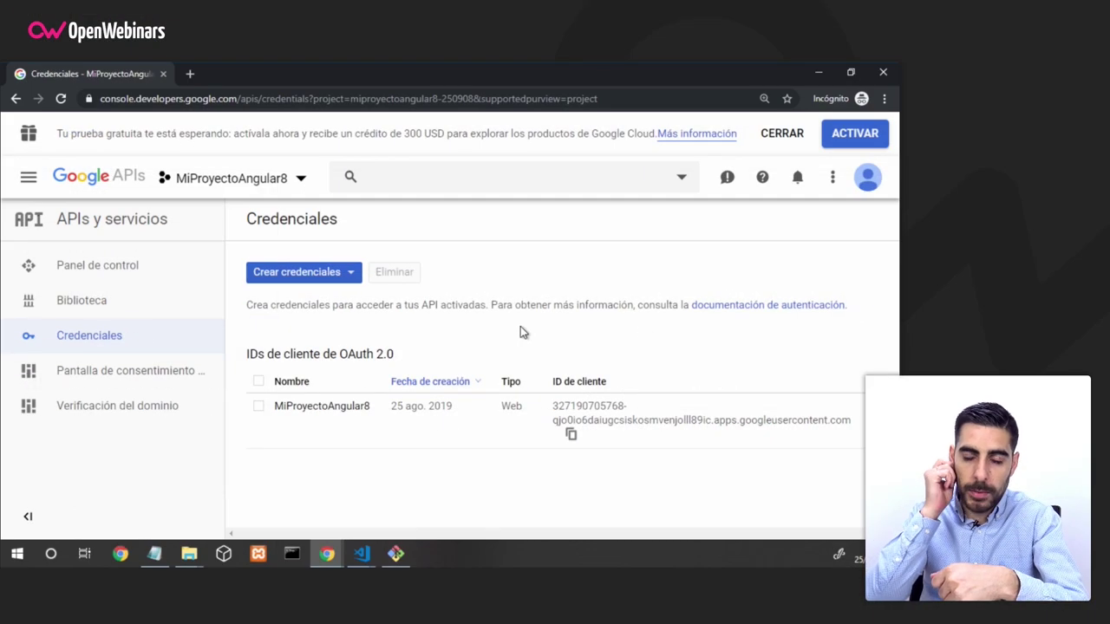